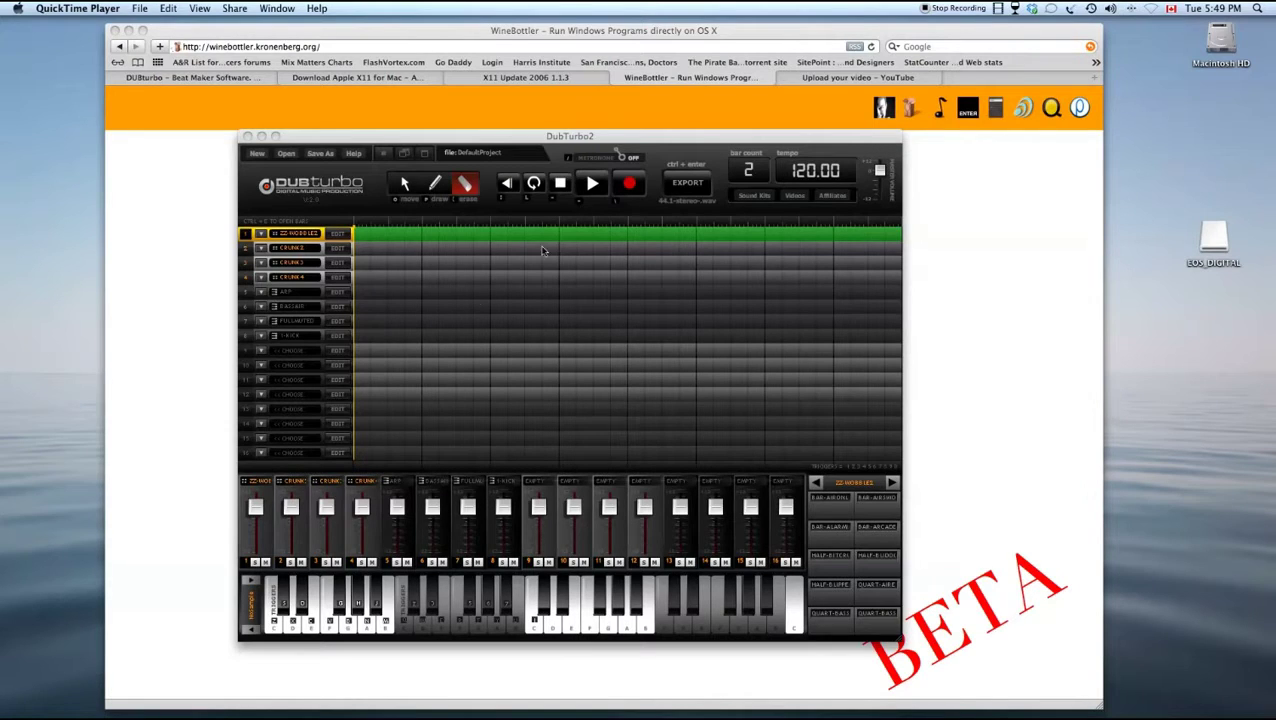
Draw bars across the first track, assign the ZZ-WOBBLE8 drum kit to its channel, and close DubTurbo2.
click(436, 186)
drag(430, 236, 900, 229)
click(346, 236)
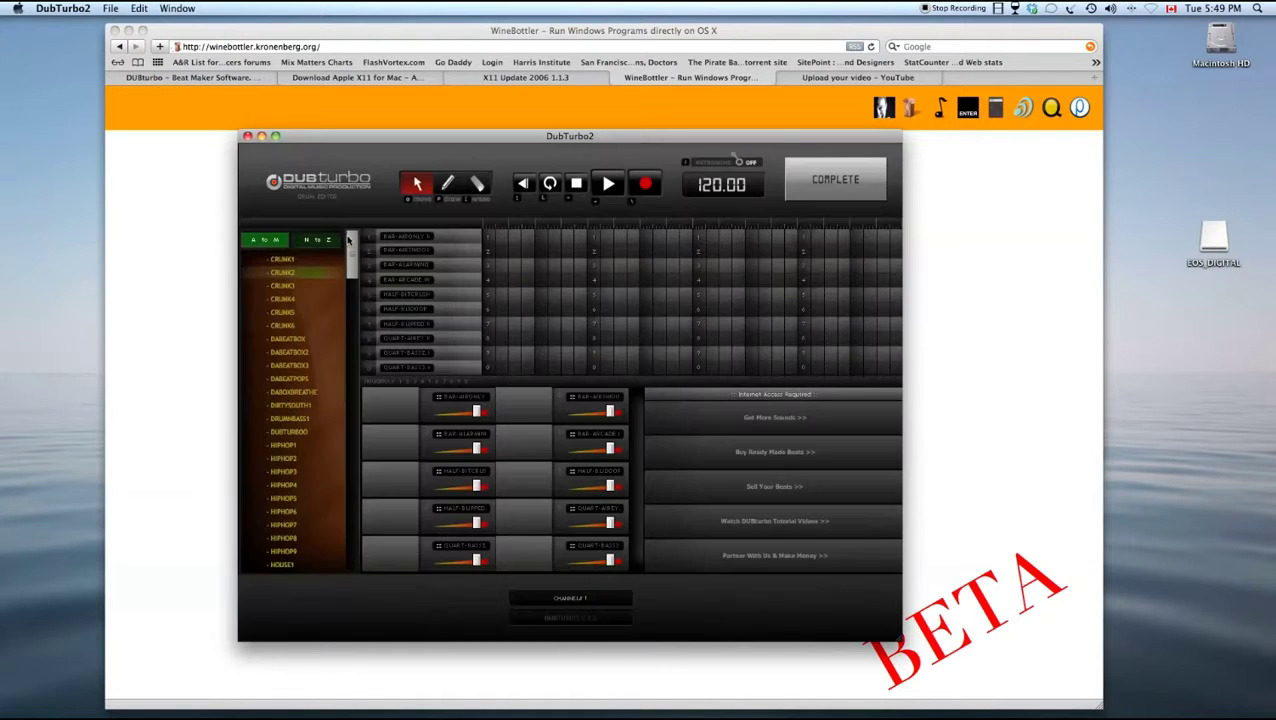
drag(351, 258, 345, 562)
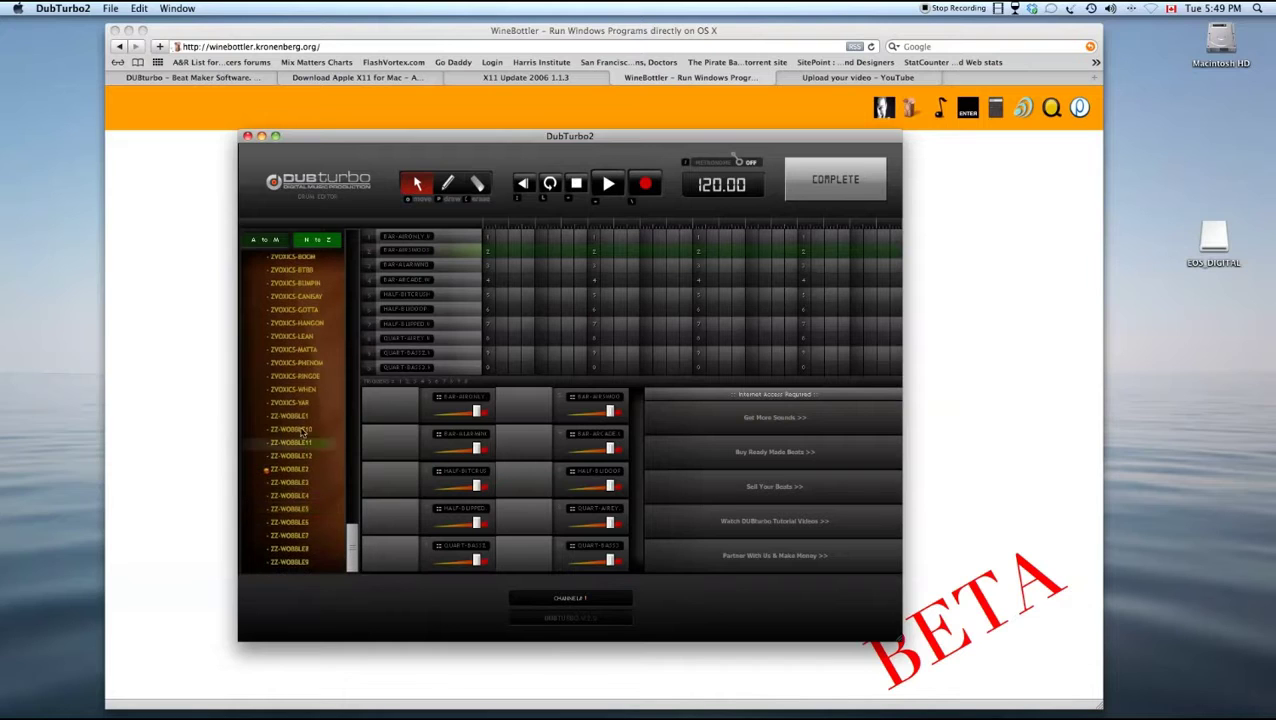
click(308, 550)
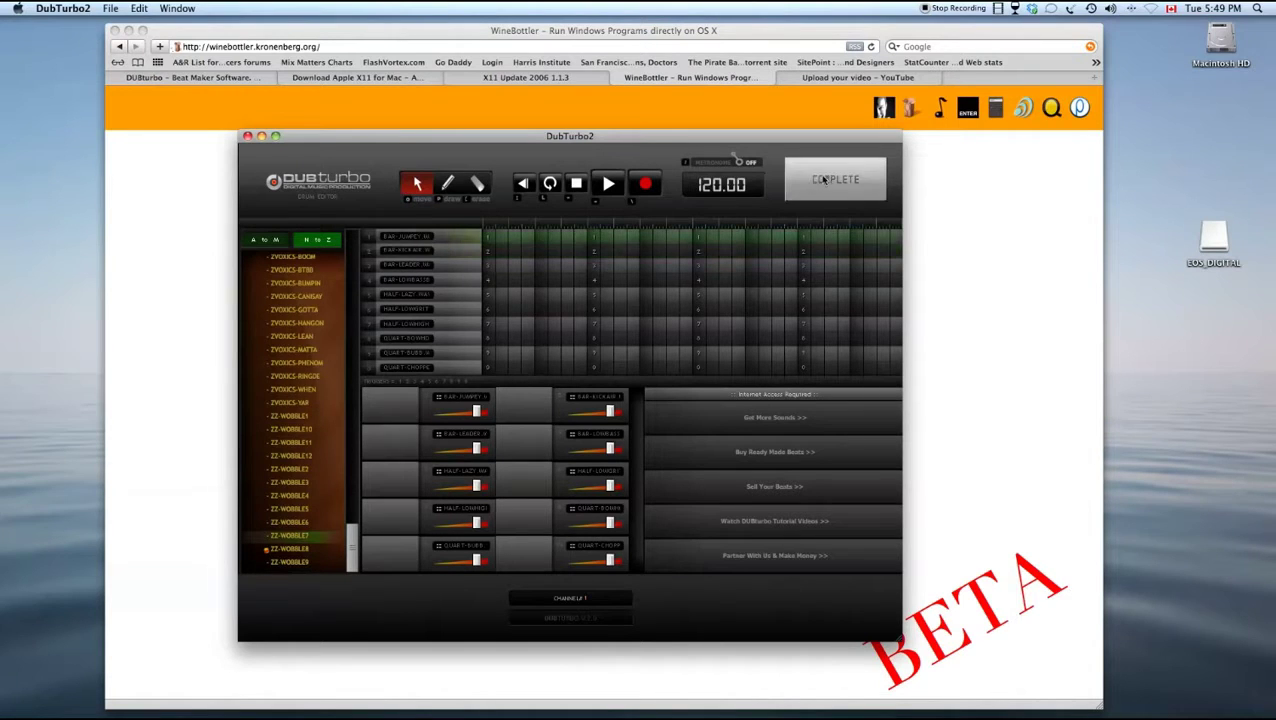
click(806, 184)
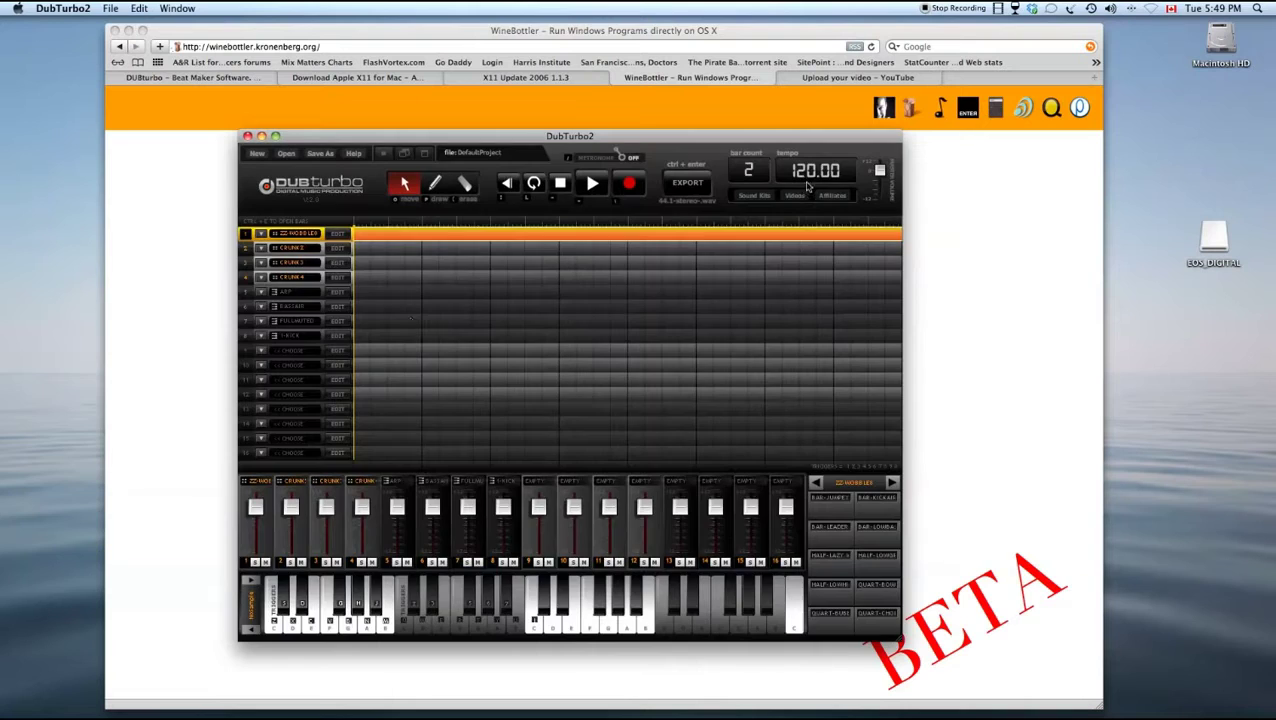
click(248, 136)
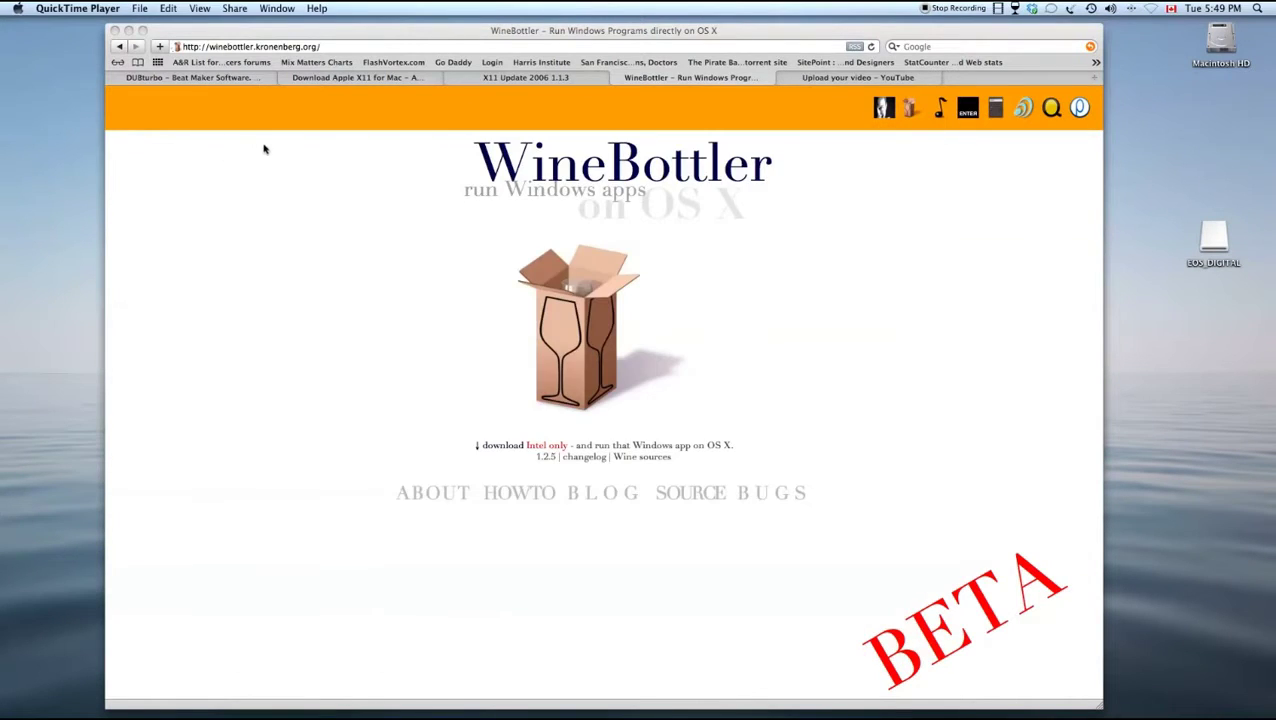
Review the open DUBturbo download, Apple X11, X11 Update 2006 1.1.3 and WineBottler pages in Safari.
click(220, 78)
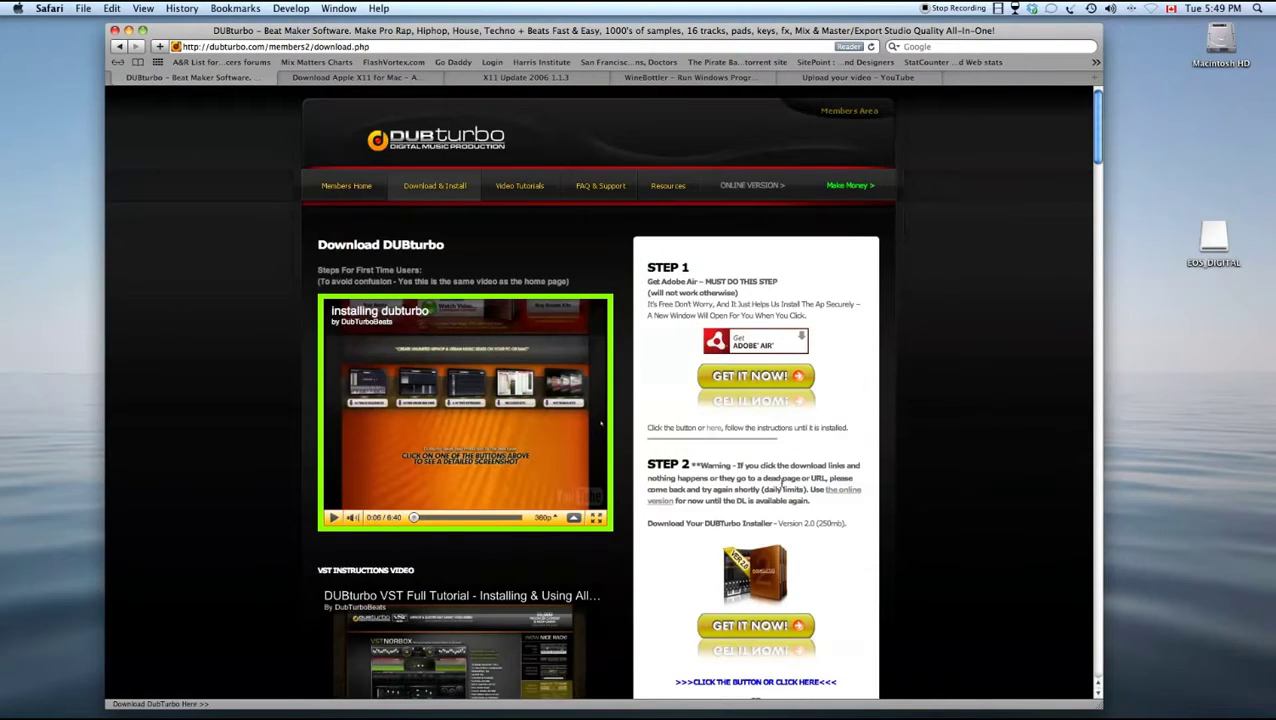
click(356, 78)
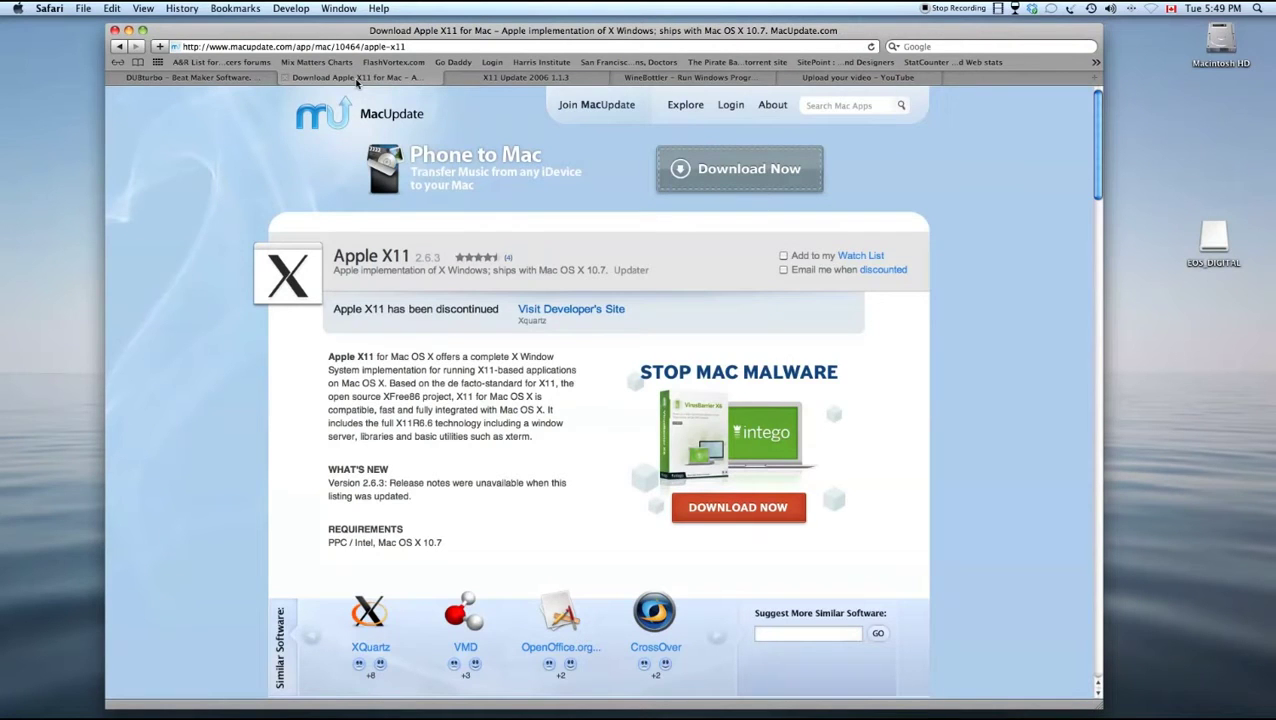
click(514, 78)
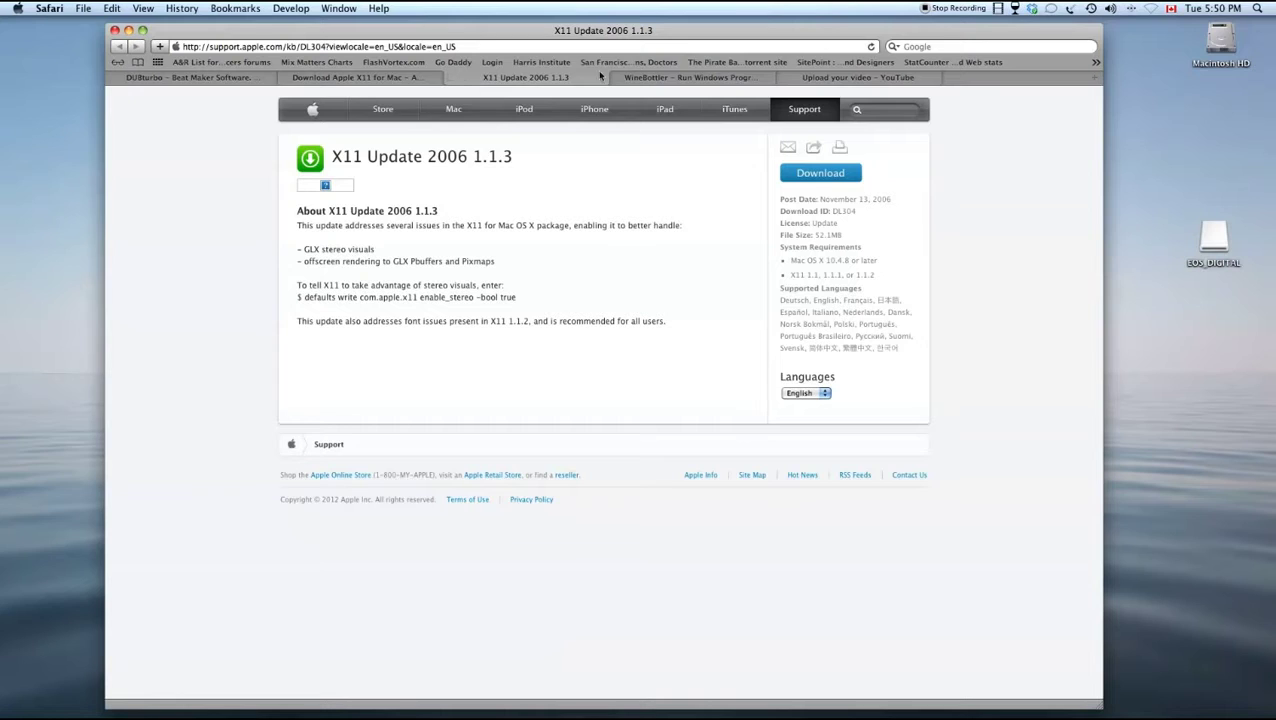
click(679, 79)
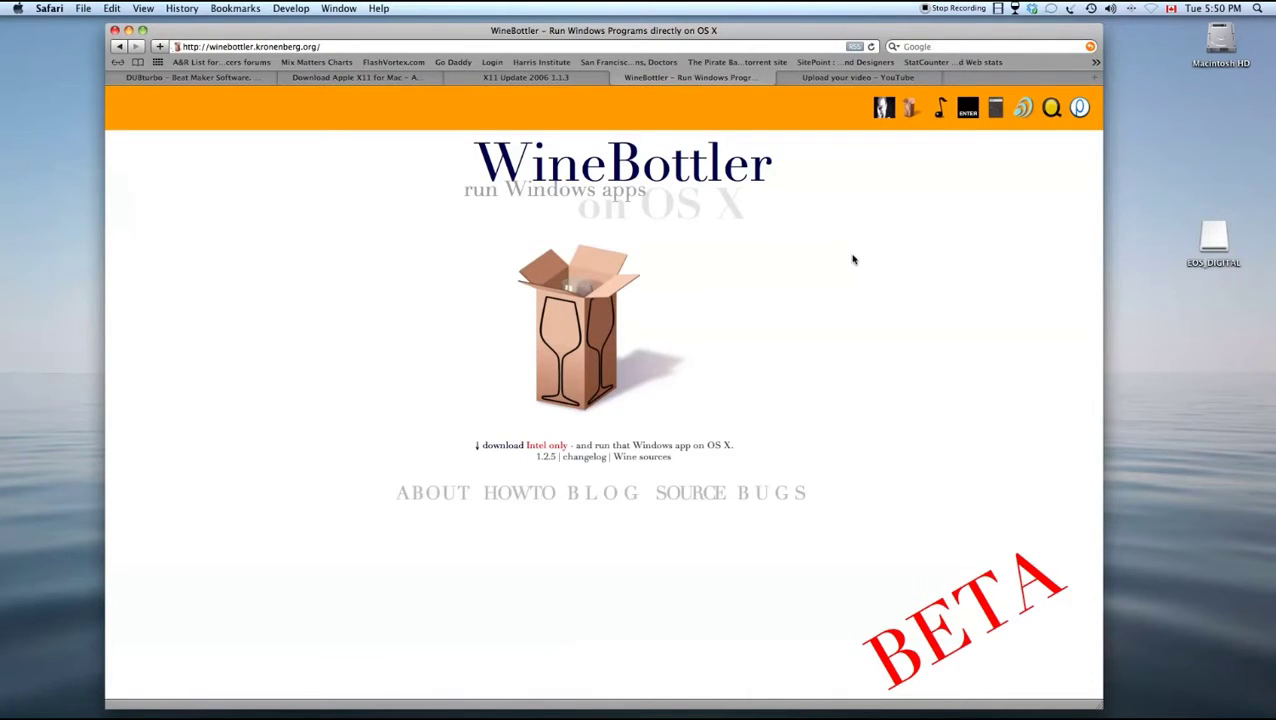
Switch to Finder, show the package contents of the DubTurbo2 application and open Contents/Resources/Samples.
key(super+Tab)
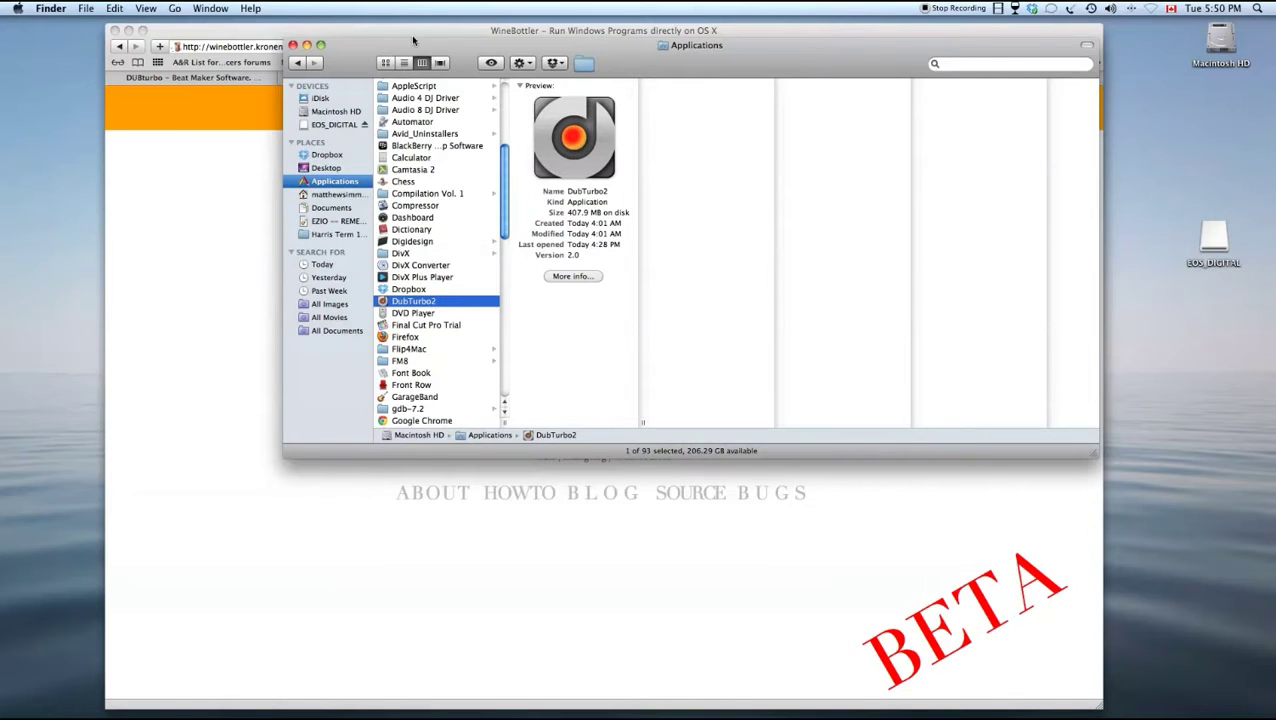
drag(399, 50, 375, 75)
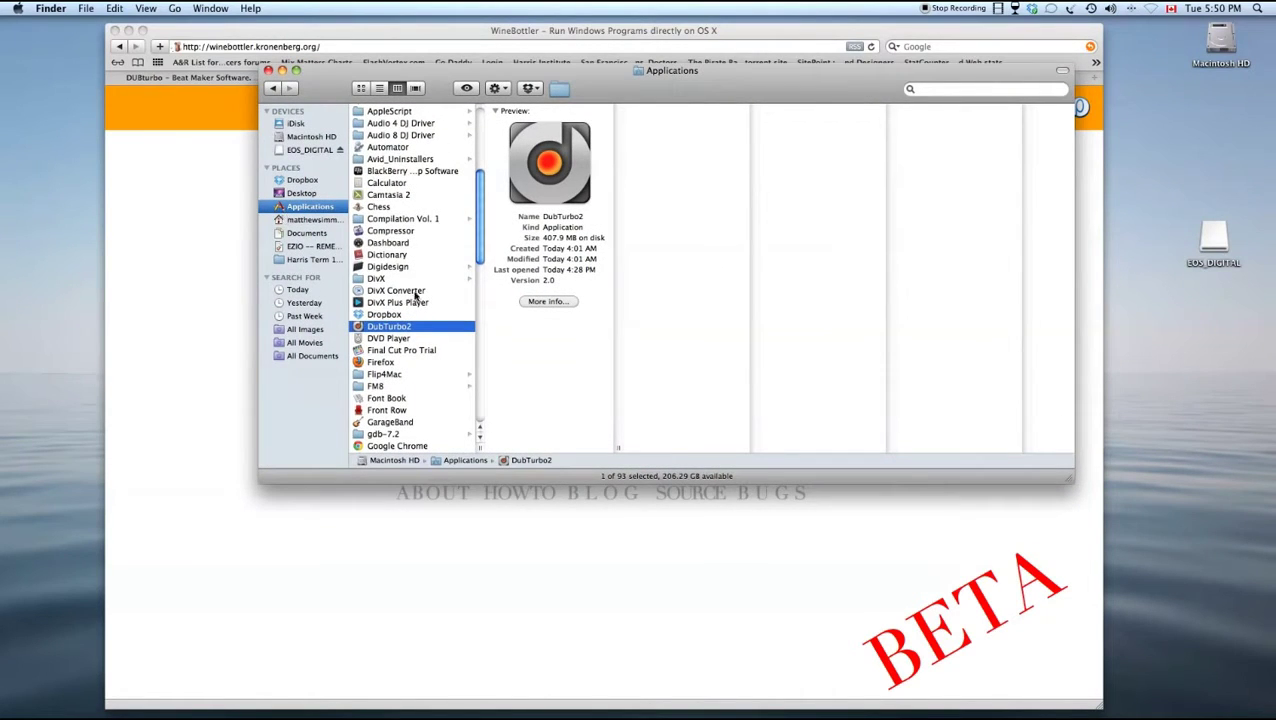
right_click(370, 329)
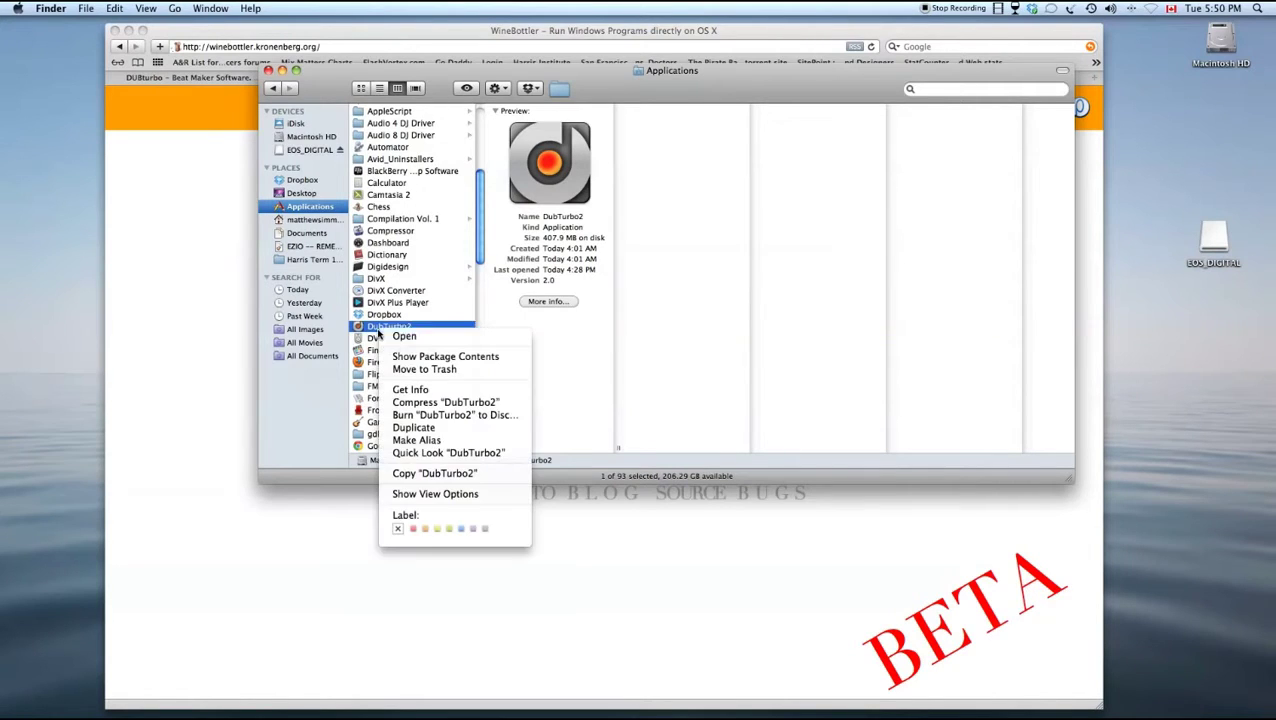
click(437, 358)
click(390, 217)
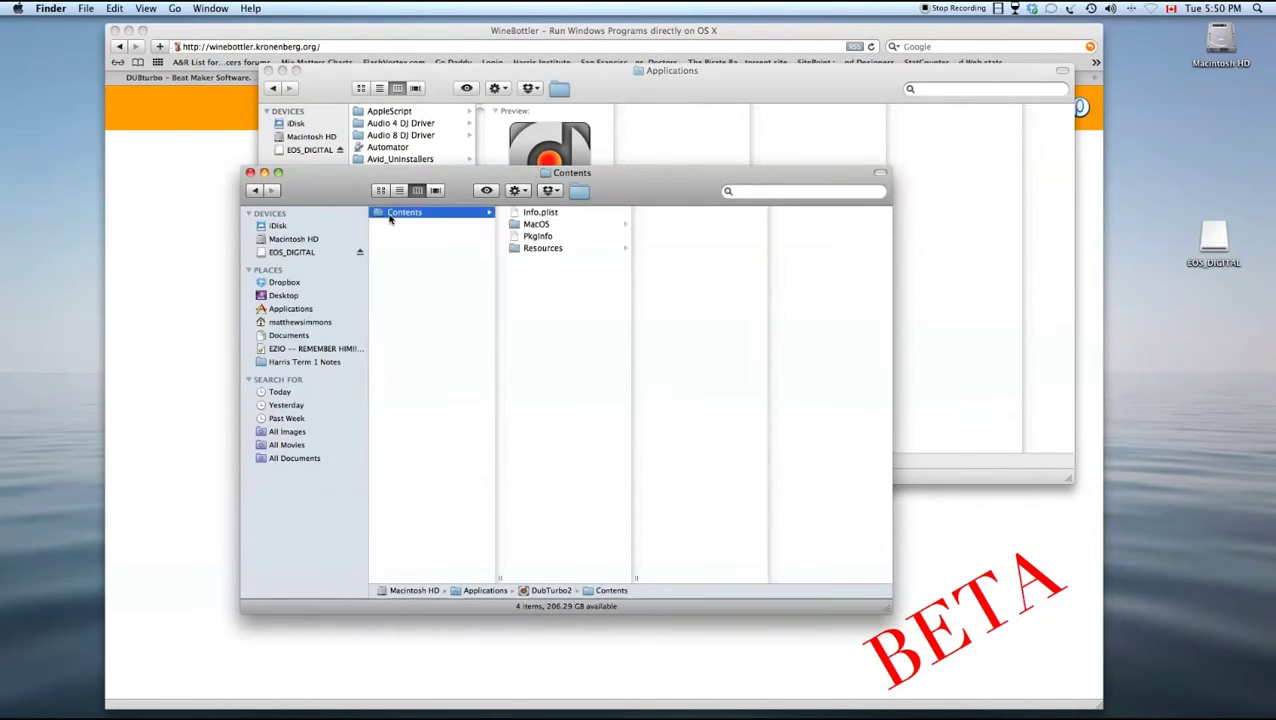
click(538, 248)
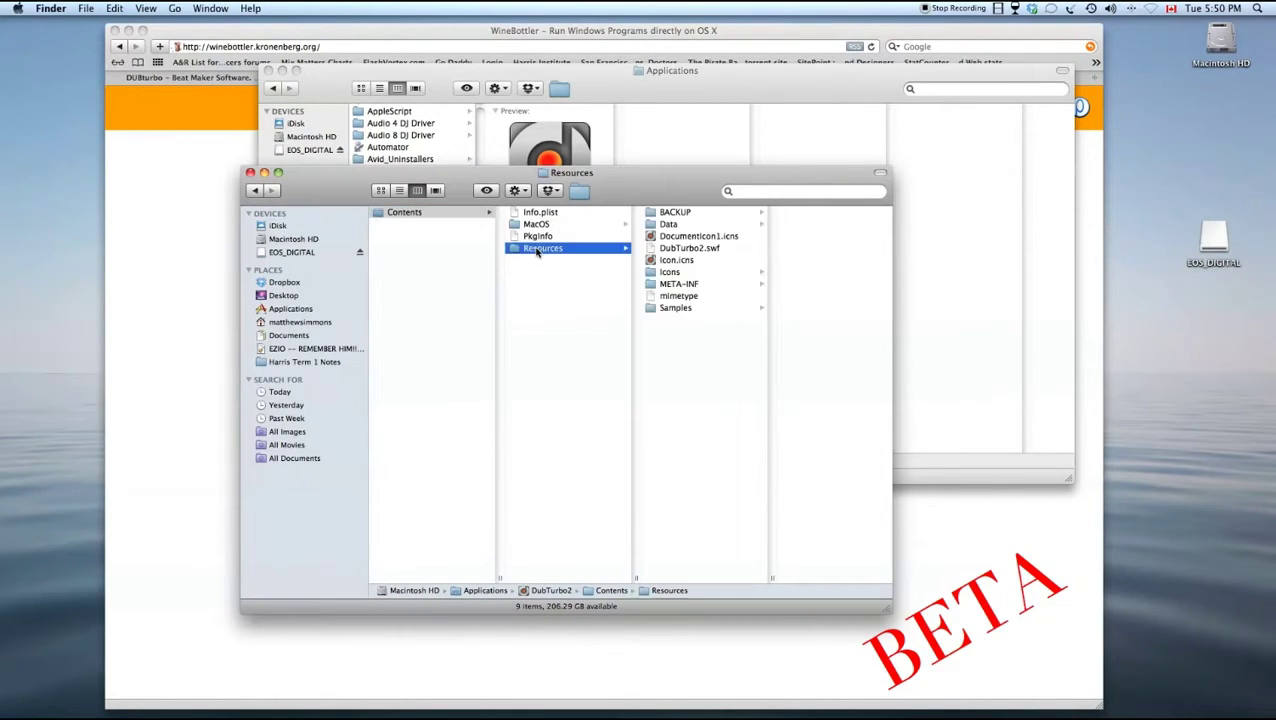
click(675, 309)
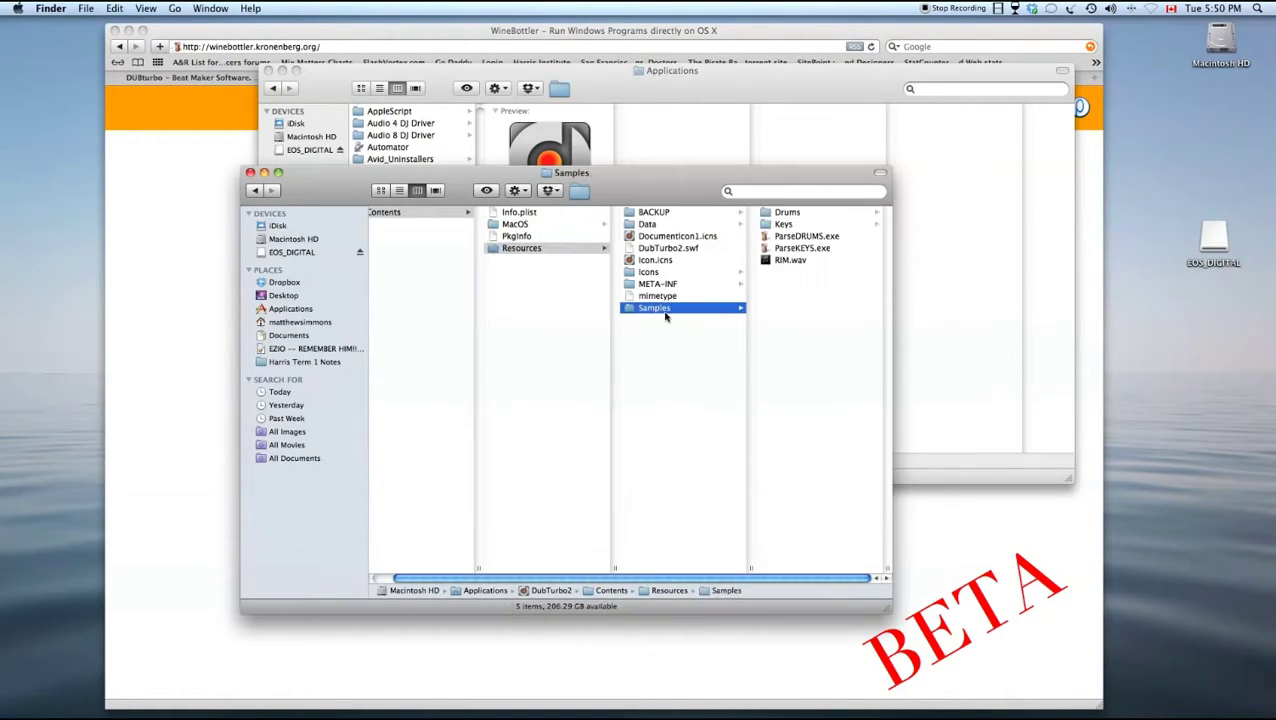
Inspect the Drums and Keys folders and the ParseDRUMS.exe and ParseKEYS.exe files in Samples.
click(789, 216)
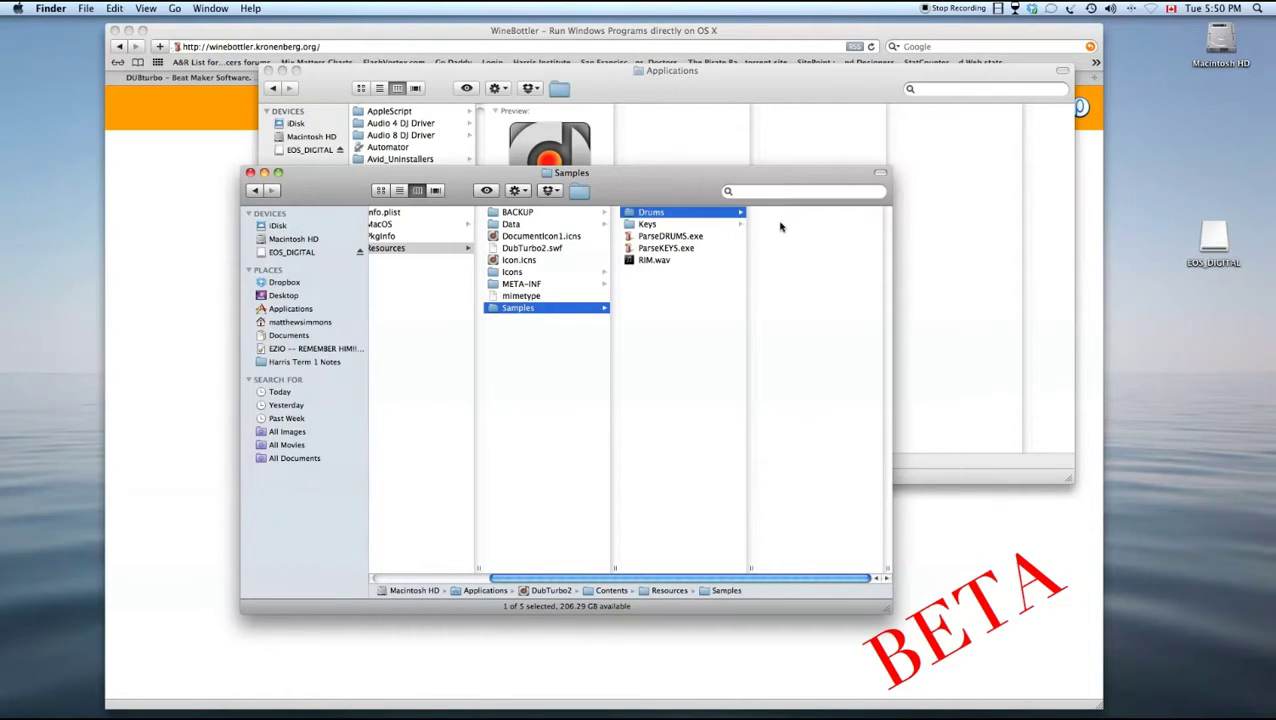
click(647, 225)
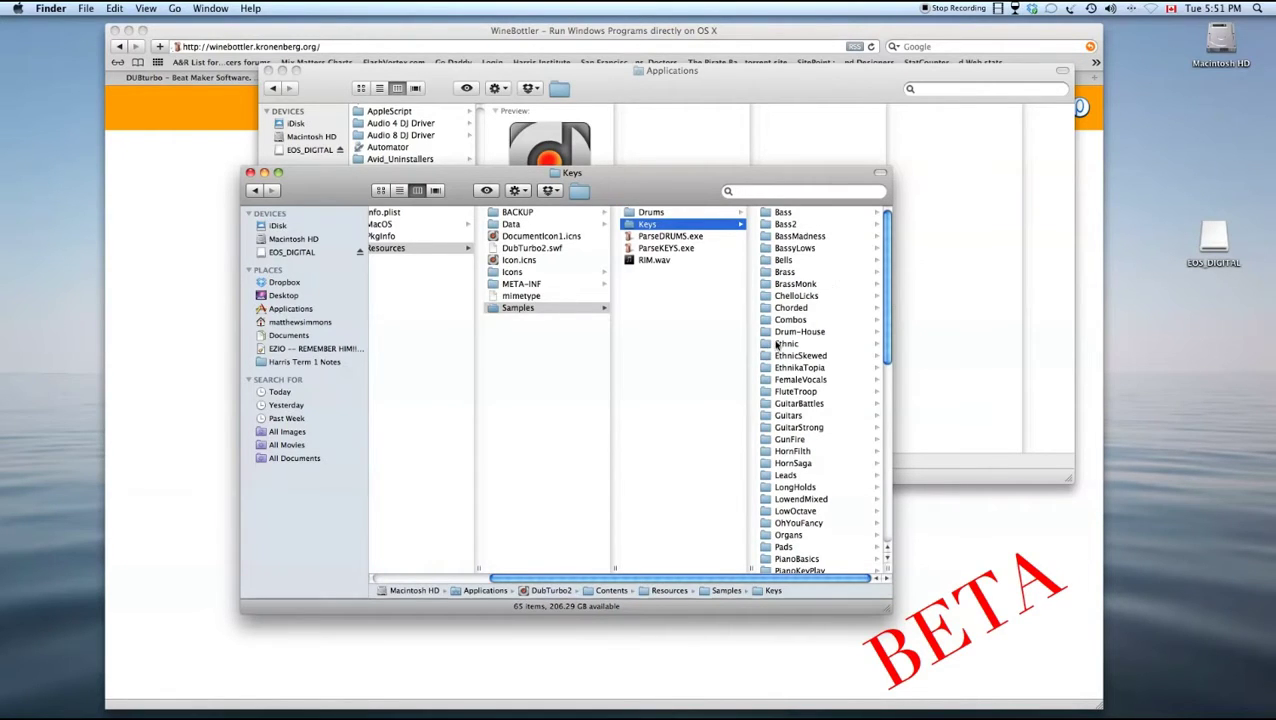
click(665, 238)
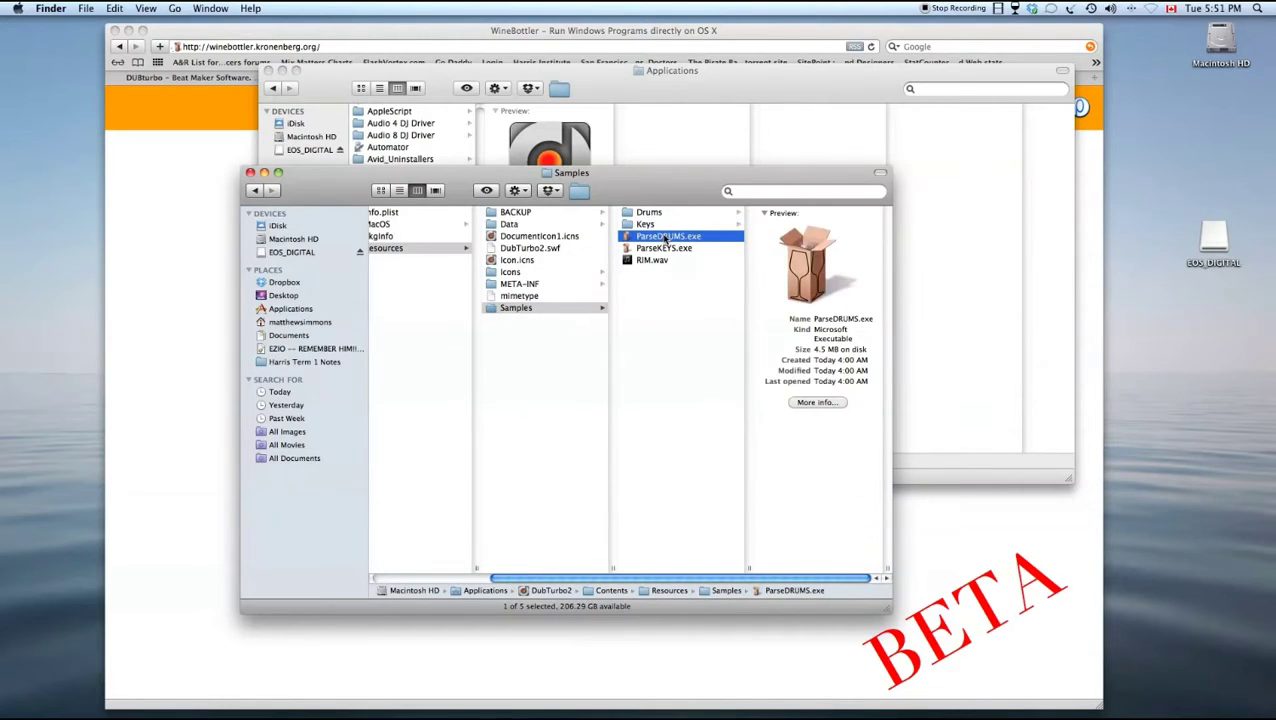
click(668, 250)
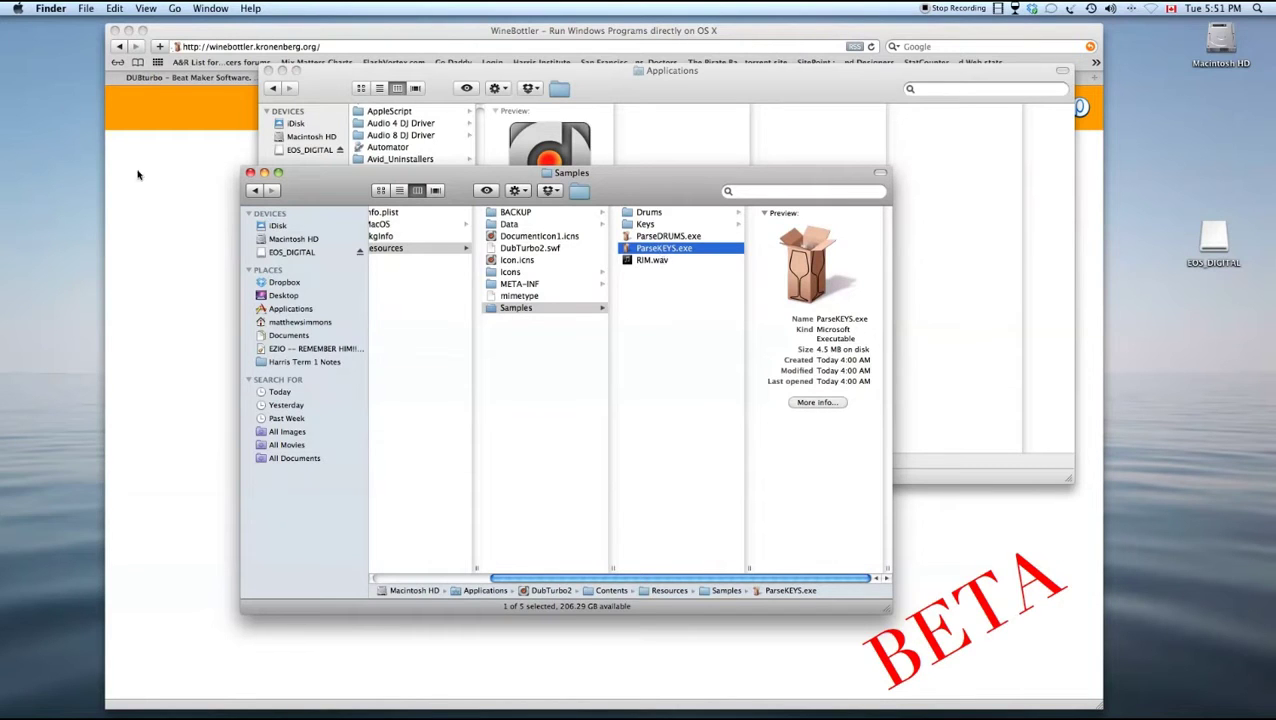
Switch to Safari, open the Resources page of the DUBturbo members area and download the WubWubs Volume 2 zip.
click(175, 165)
click(190, 78)
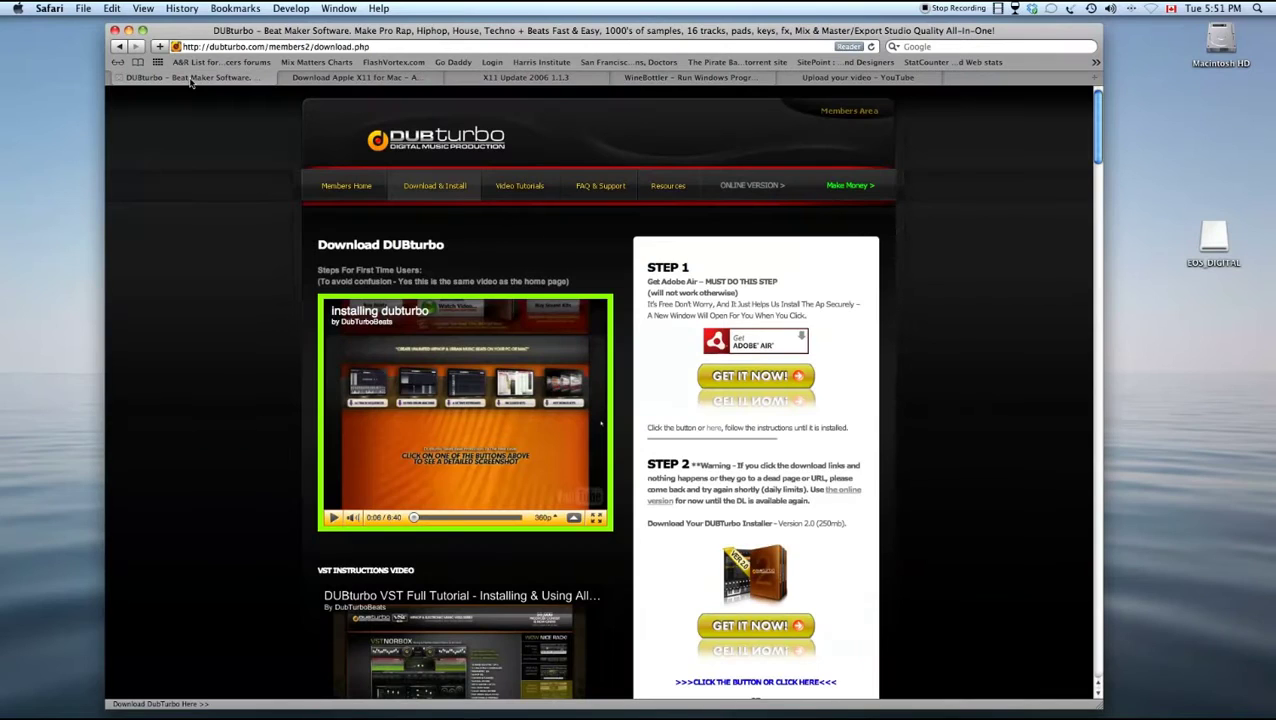
click(668, 187)
scroll(666, 203, down, 3)
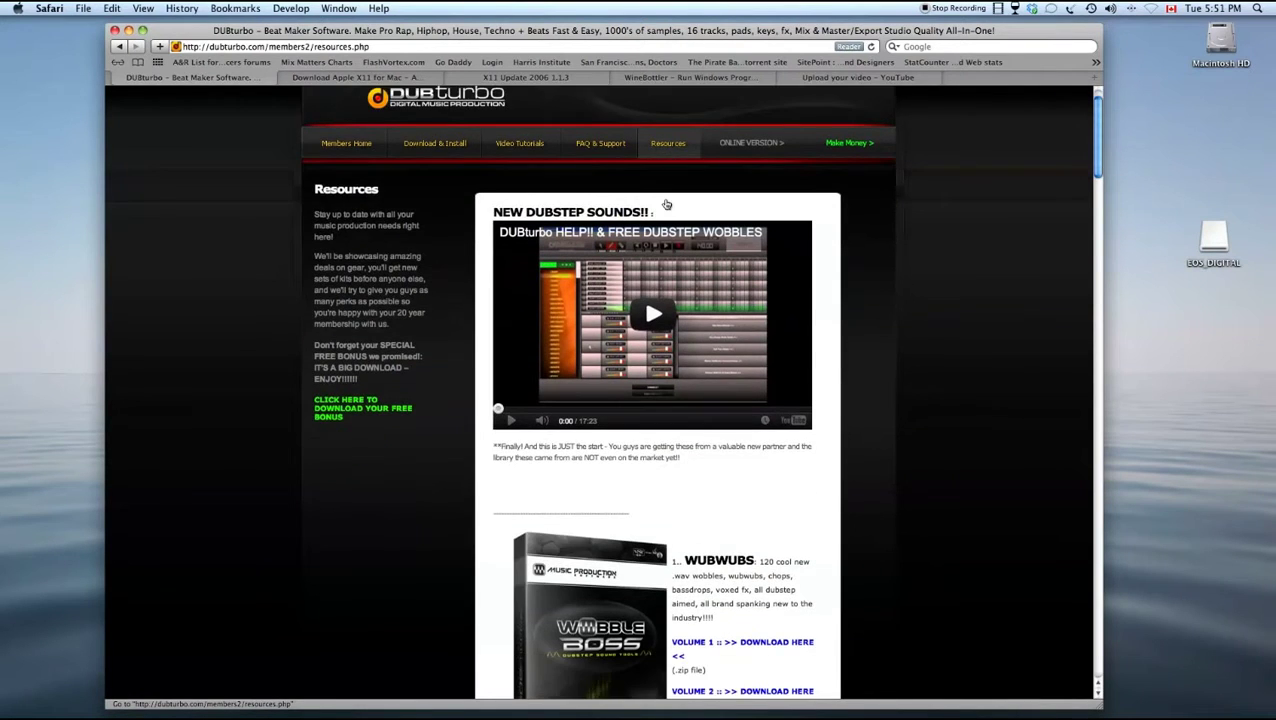
scroll(746, 508, down, 2)
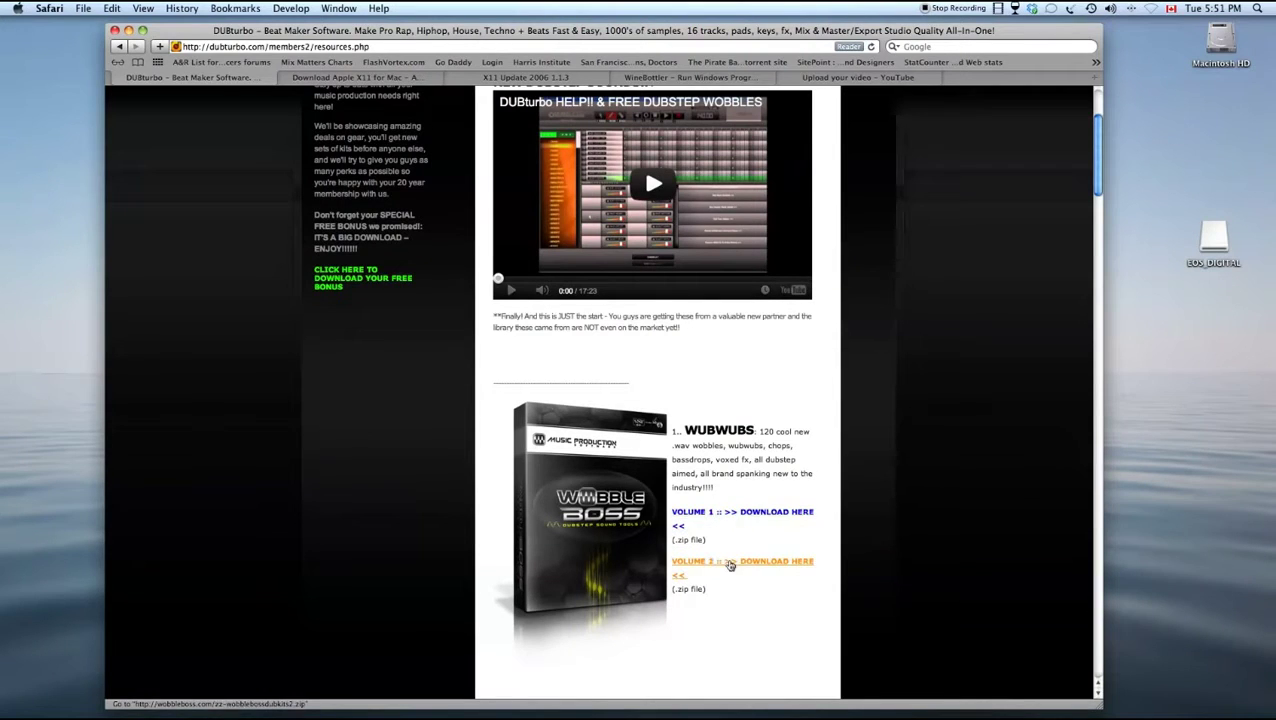
click(731, 566)
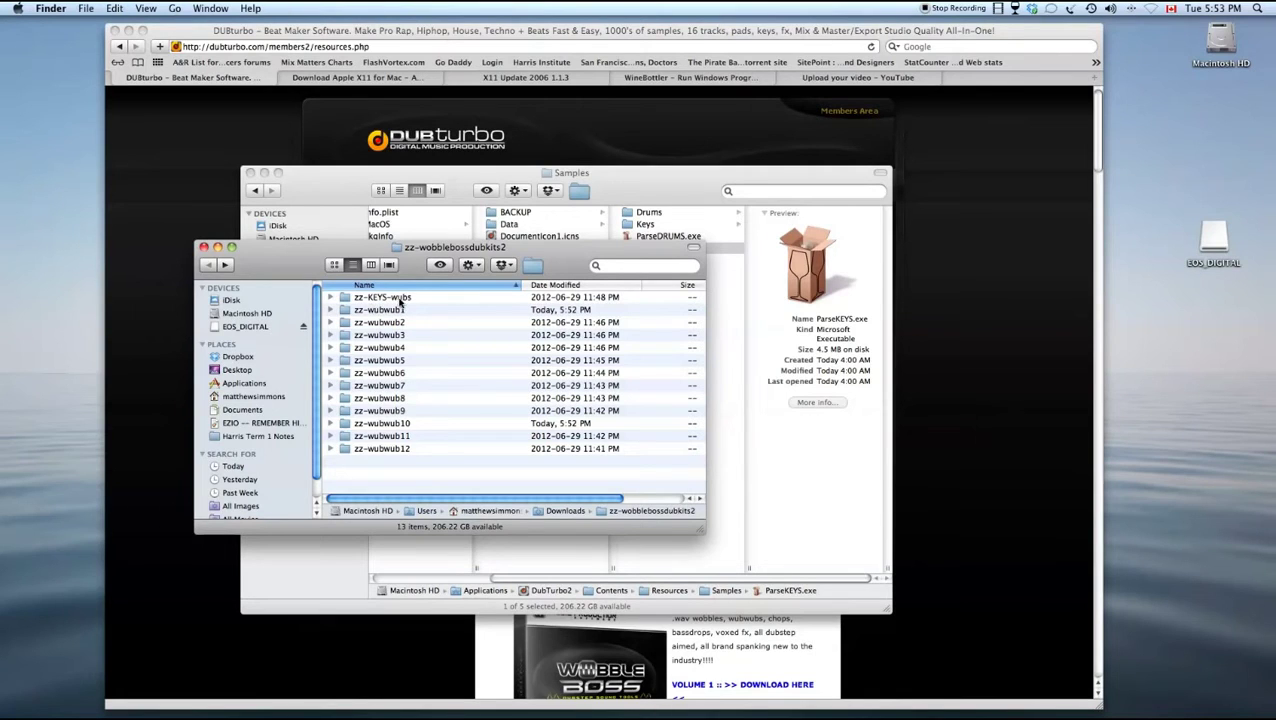
Move the folders zz-wubwub1 to zz-wubwub12 from zz-wobblebossdubkits2 into the Drums folder of DubTurbo2's Samples.
click(390, 451)
shift+click(393, 311)
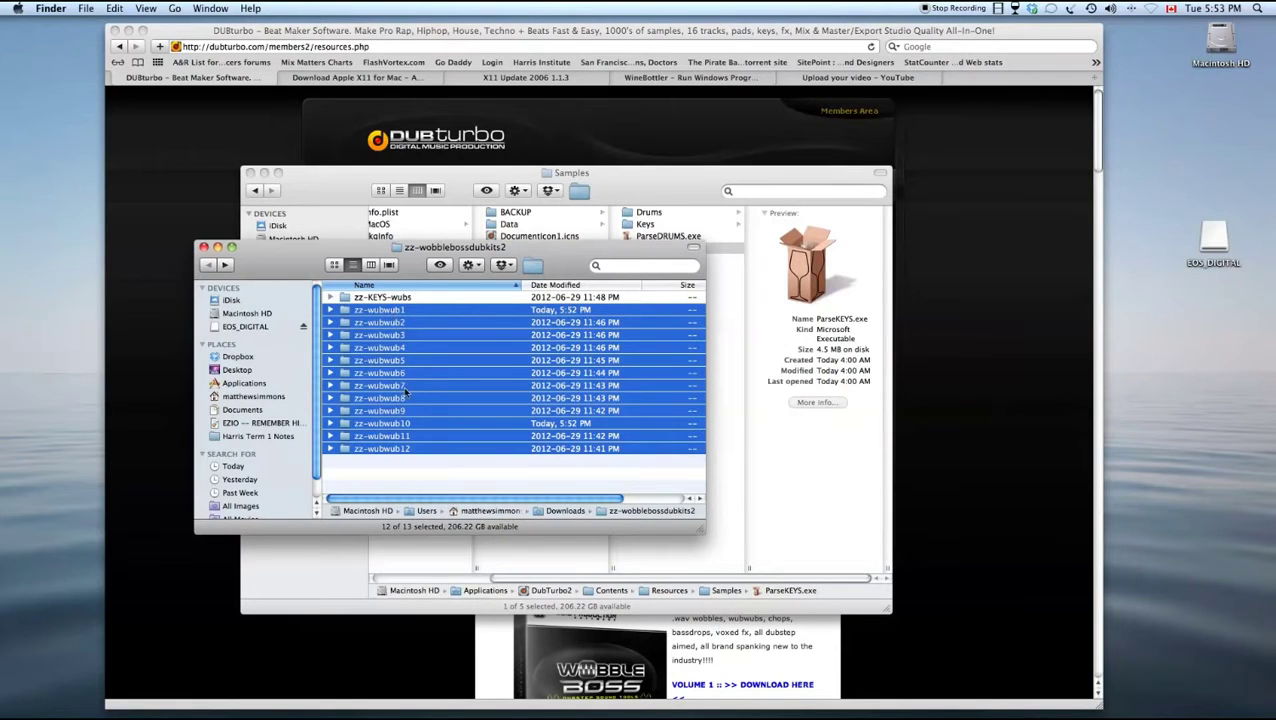
drag(631, 176, 820, 210)
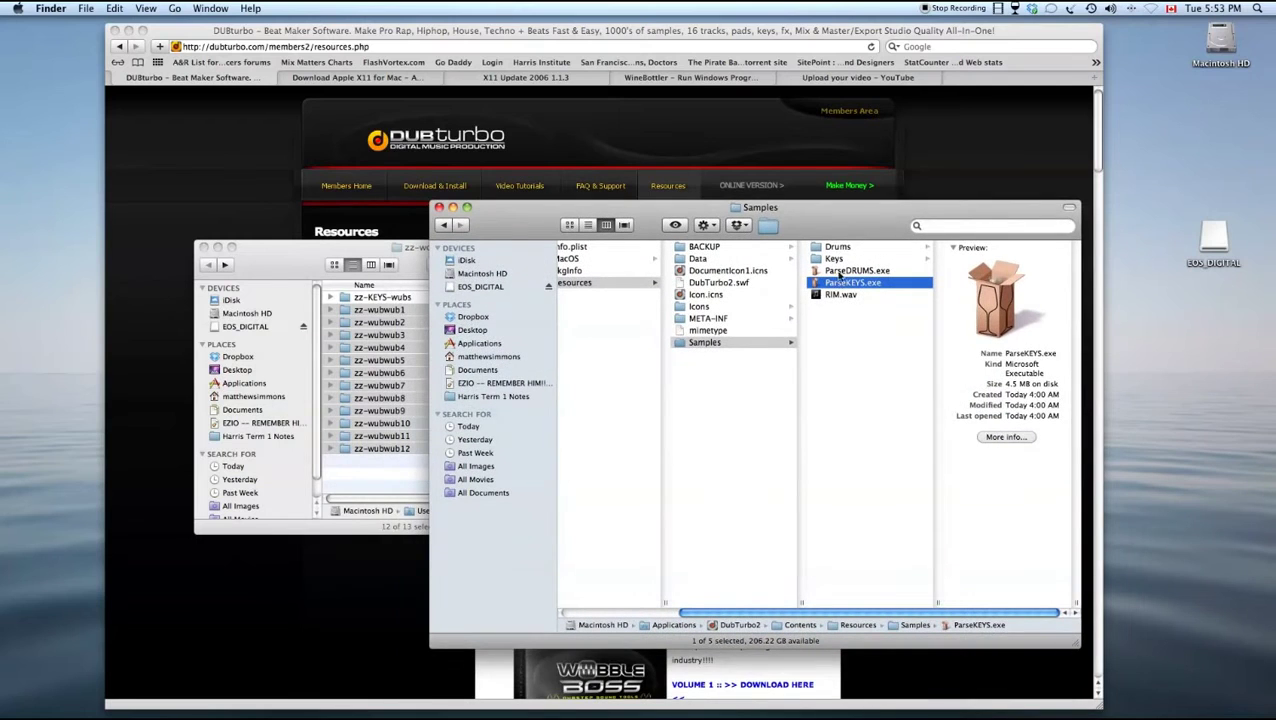
click(840, 250)
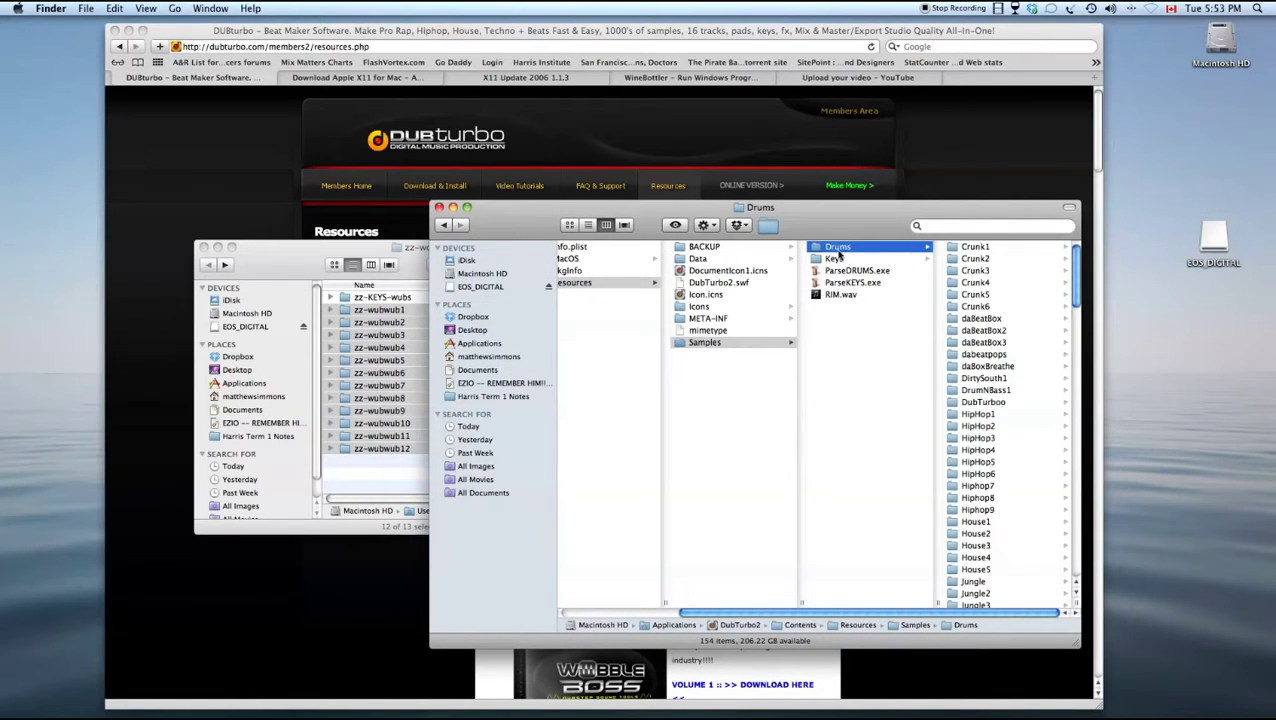
drag(372, 316, 832, 250)
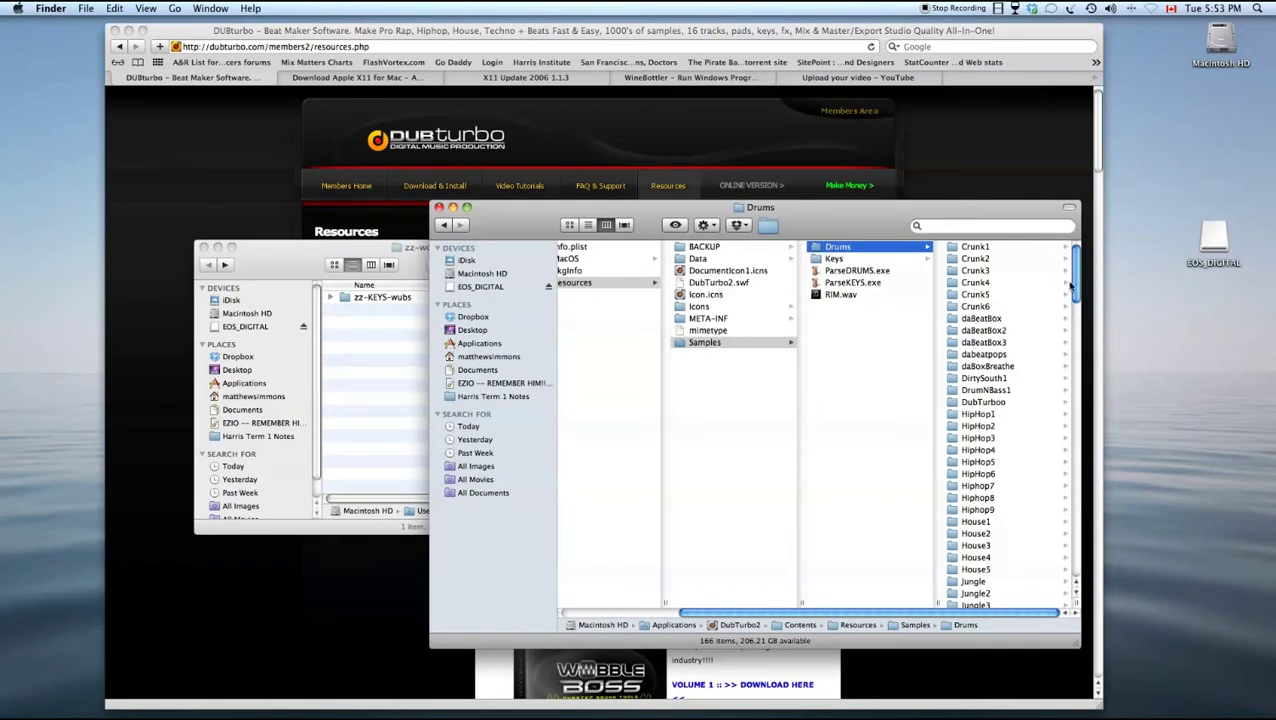
drag(1076, 288, 1060, 598)
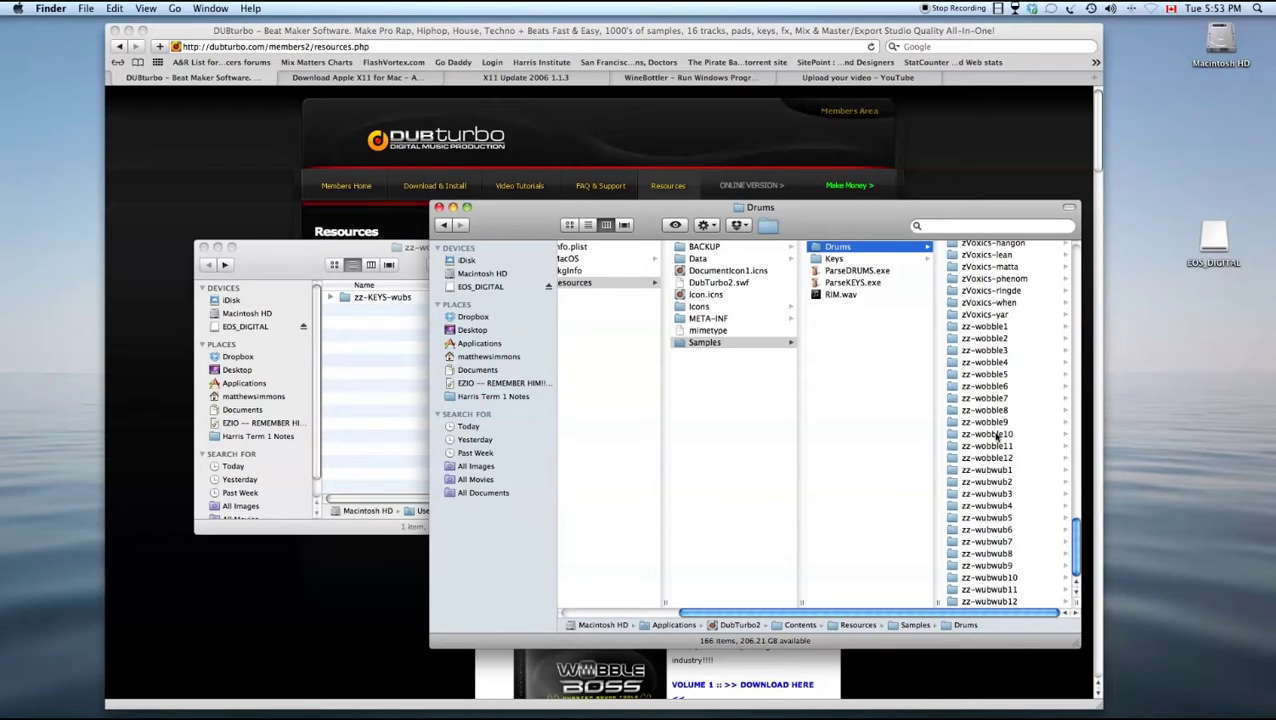
Move the zz-KEYS-wubs folder from zz-wobblebossdubkits2 into the Keys folder of DubTurbo2's Samples.
click(686, 344)
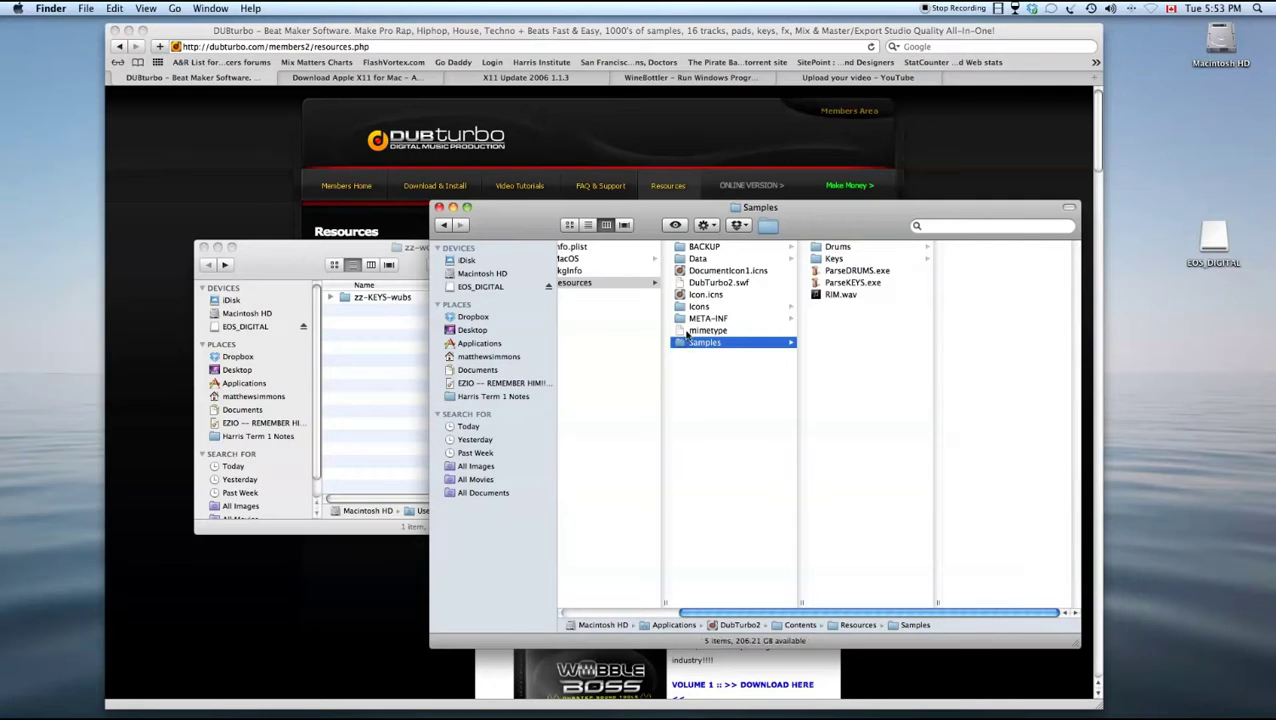
click(326, 340)
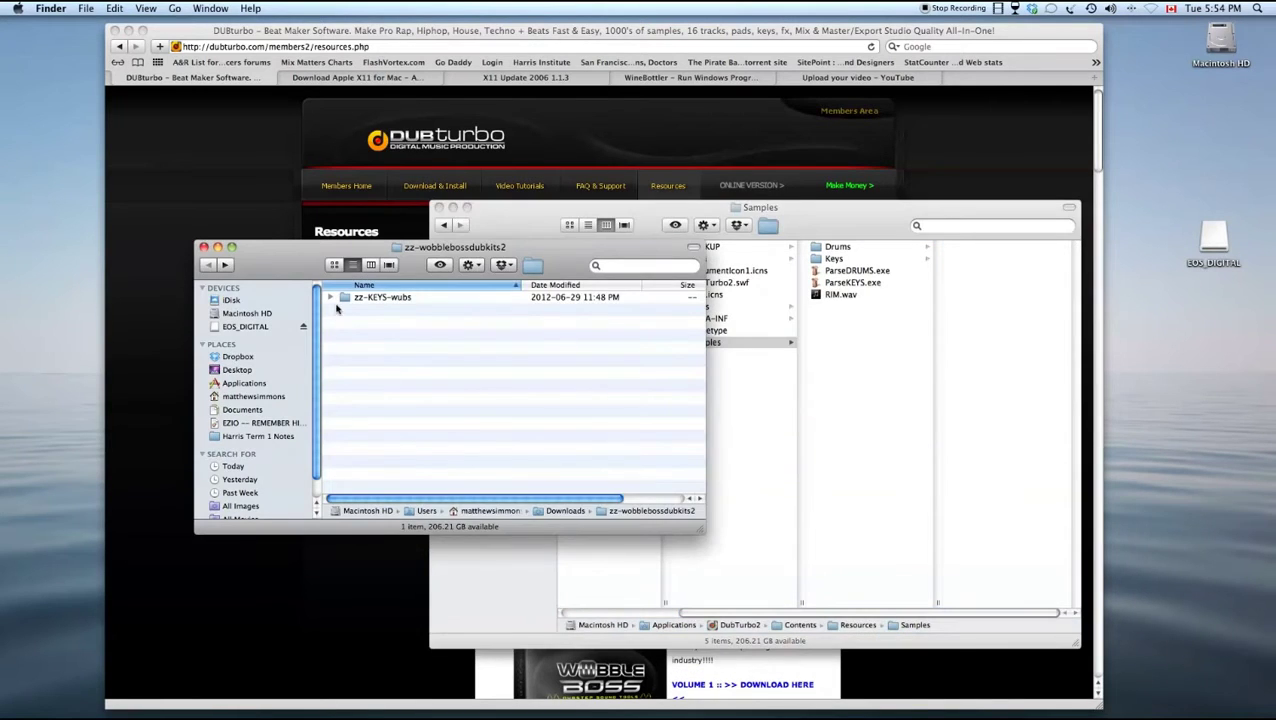
click(354, 304)
click(813, 327)
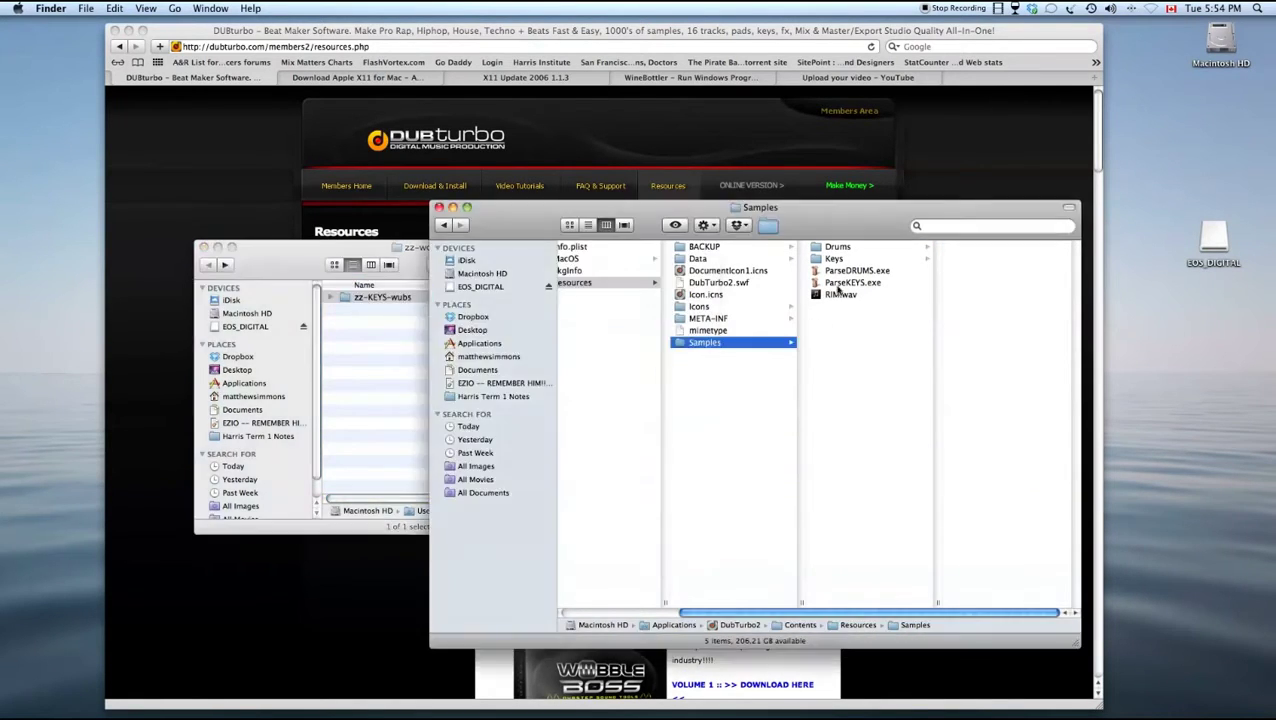
click(834, 260)
click(375, 304)
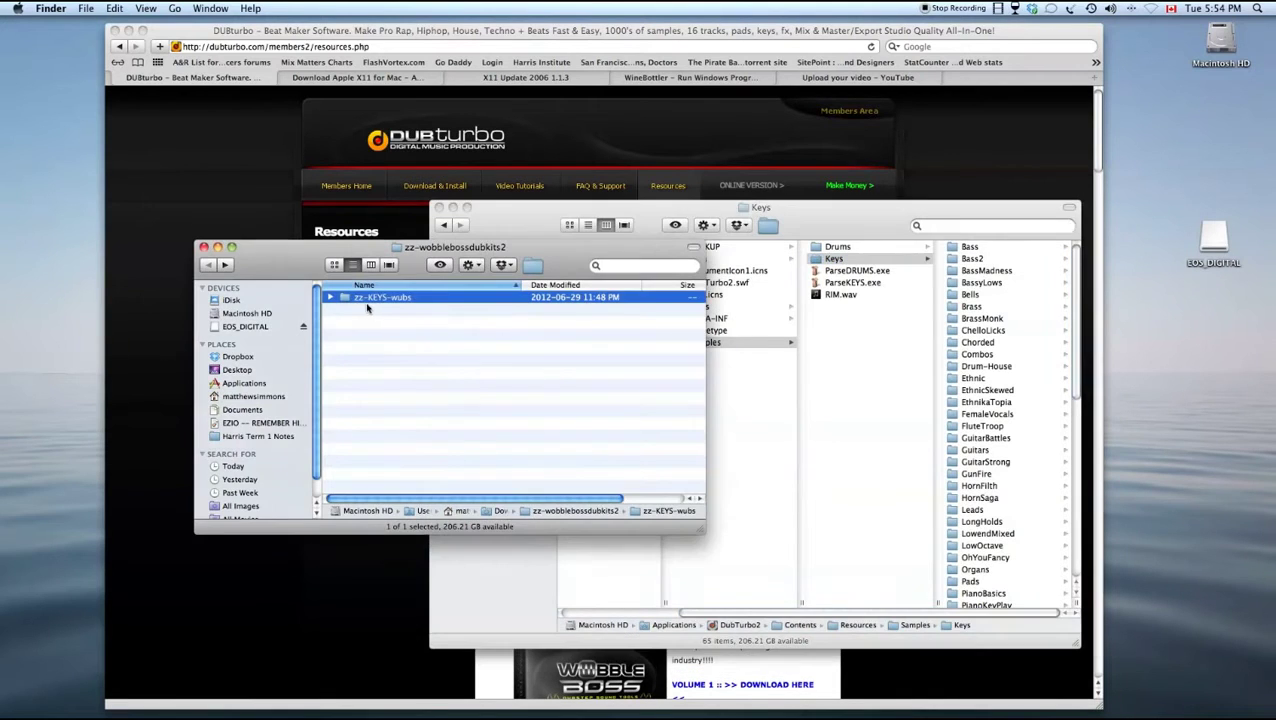
drag(375, 304, 829, 266)
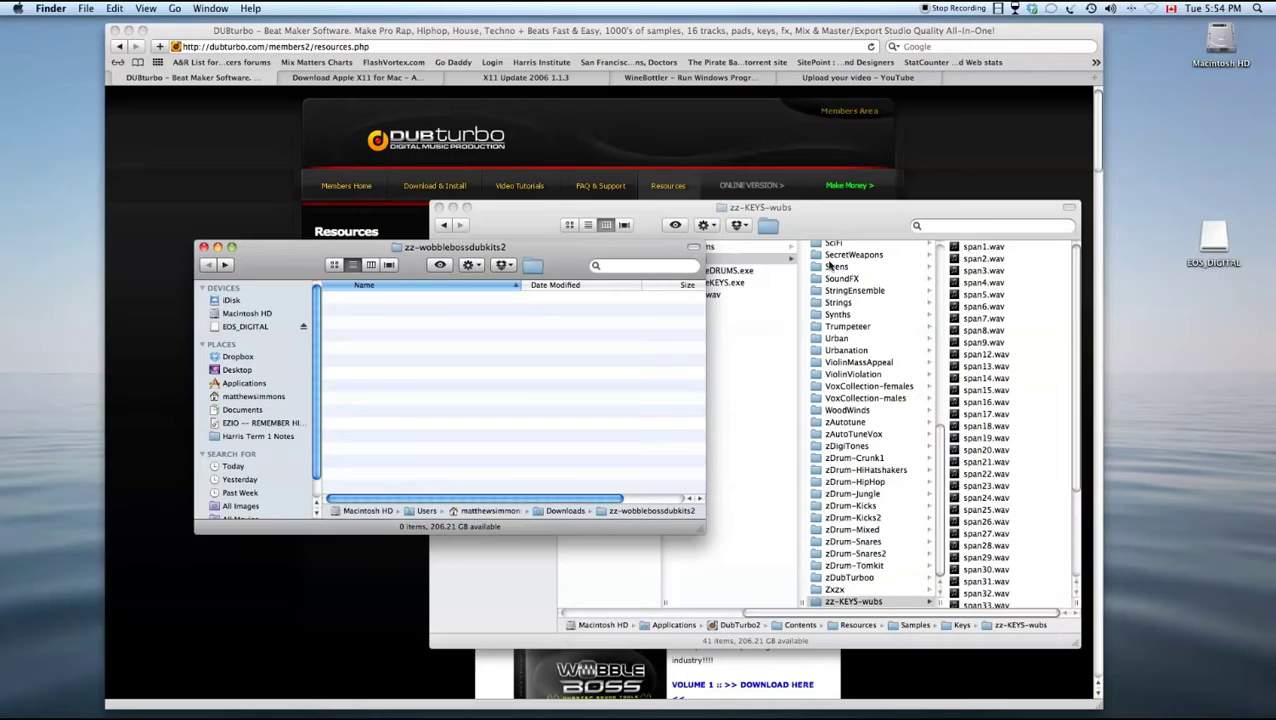
Run ParseDRUMS.exe from the Samples folder directly in Wine.
click(736, 263)
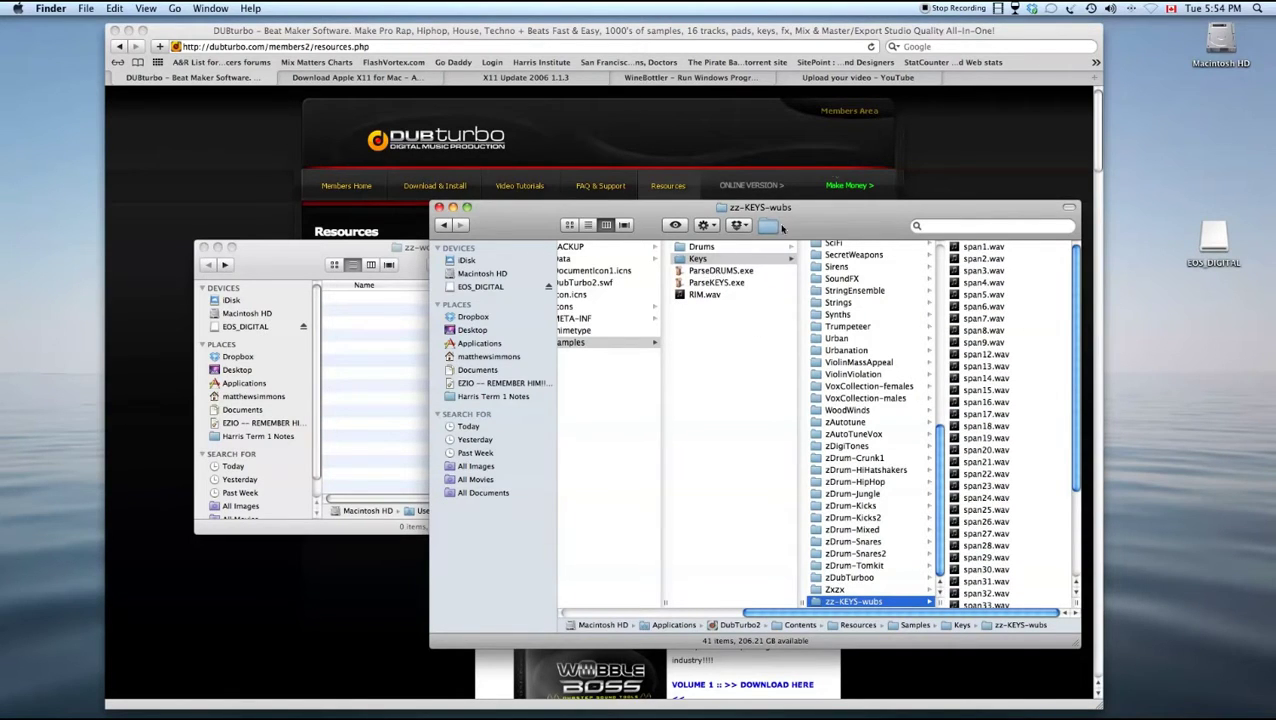
click(708, 273)
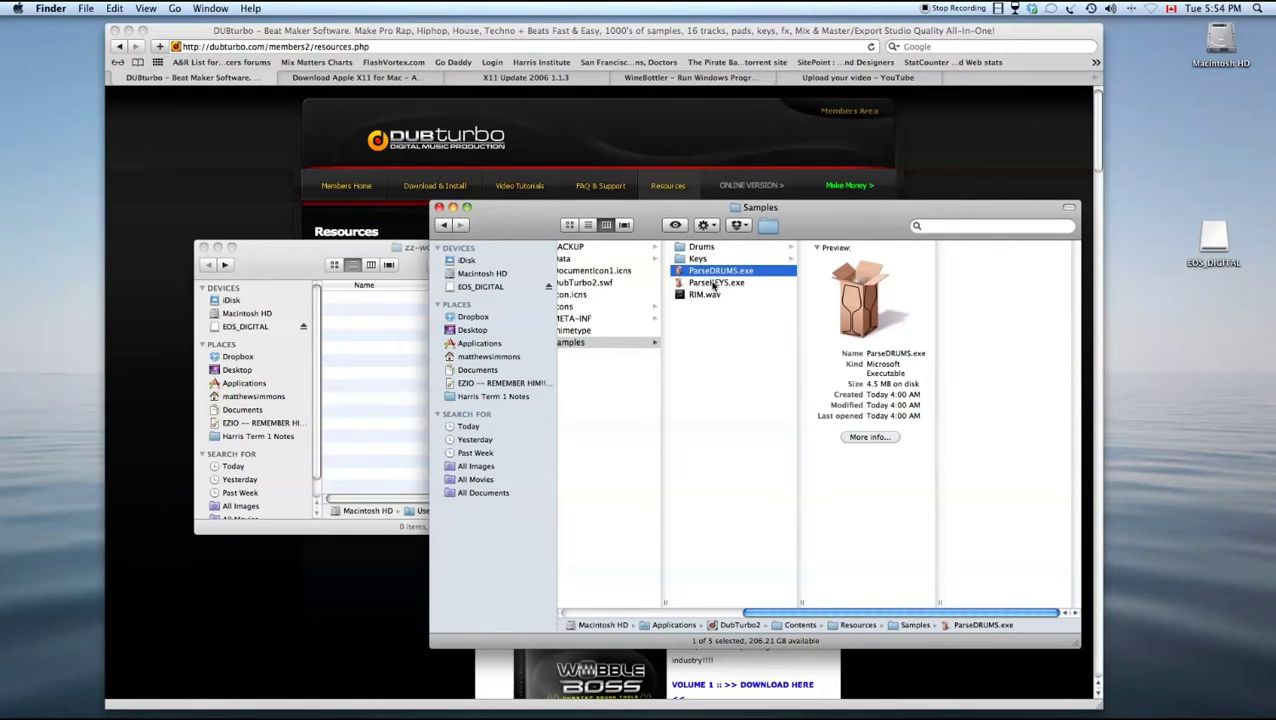
double_click(712, 271)
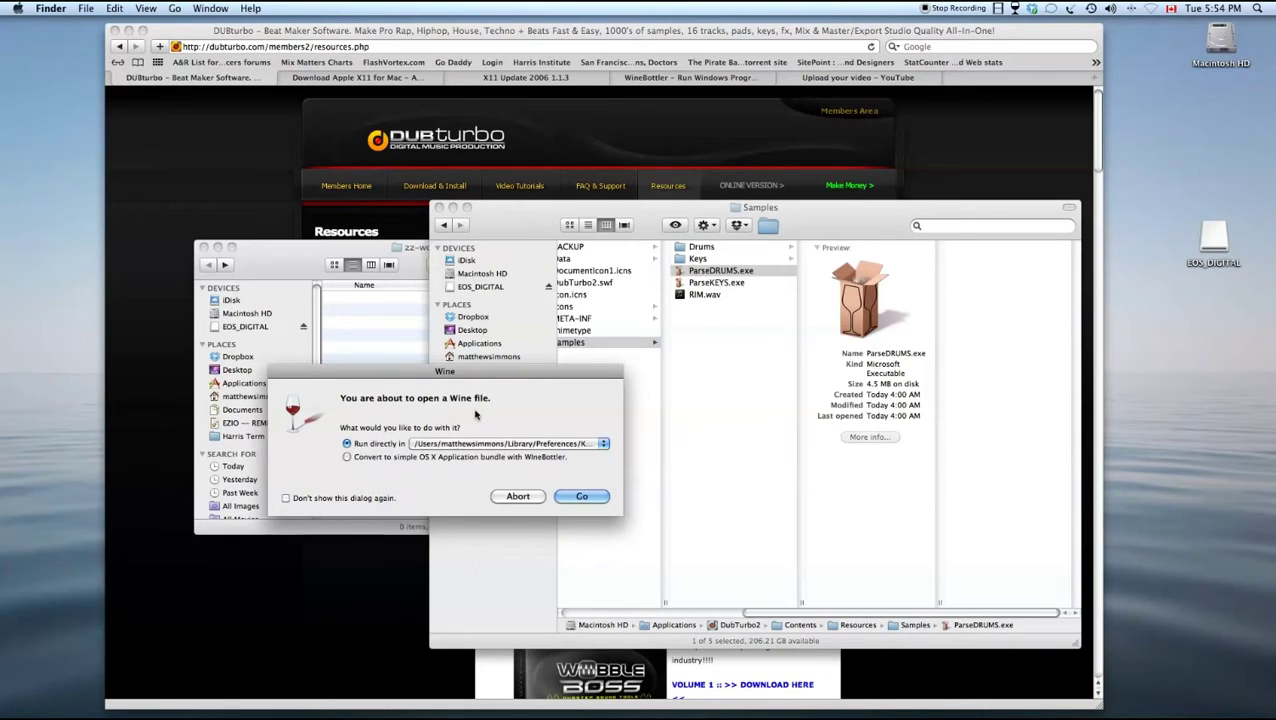
click(582, 497)
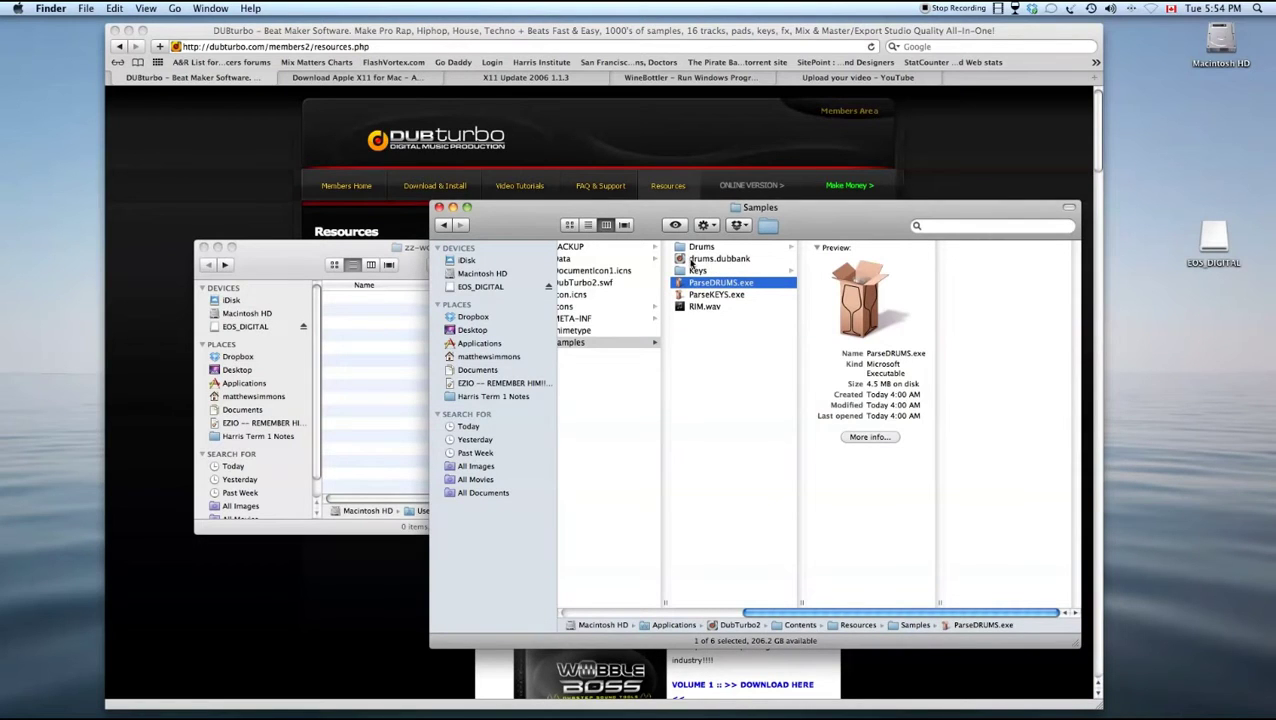
Copy drums.dubbank from the Samples folder into the Data folder, replacing the older file there.
click(720, 260)
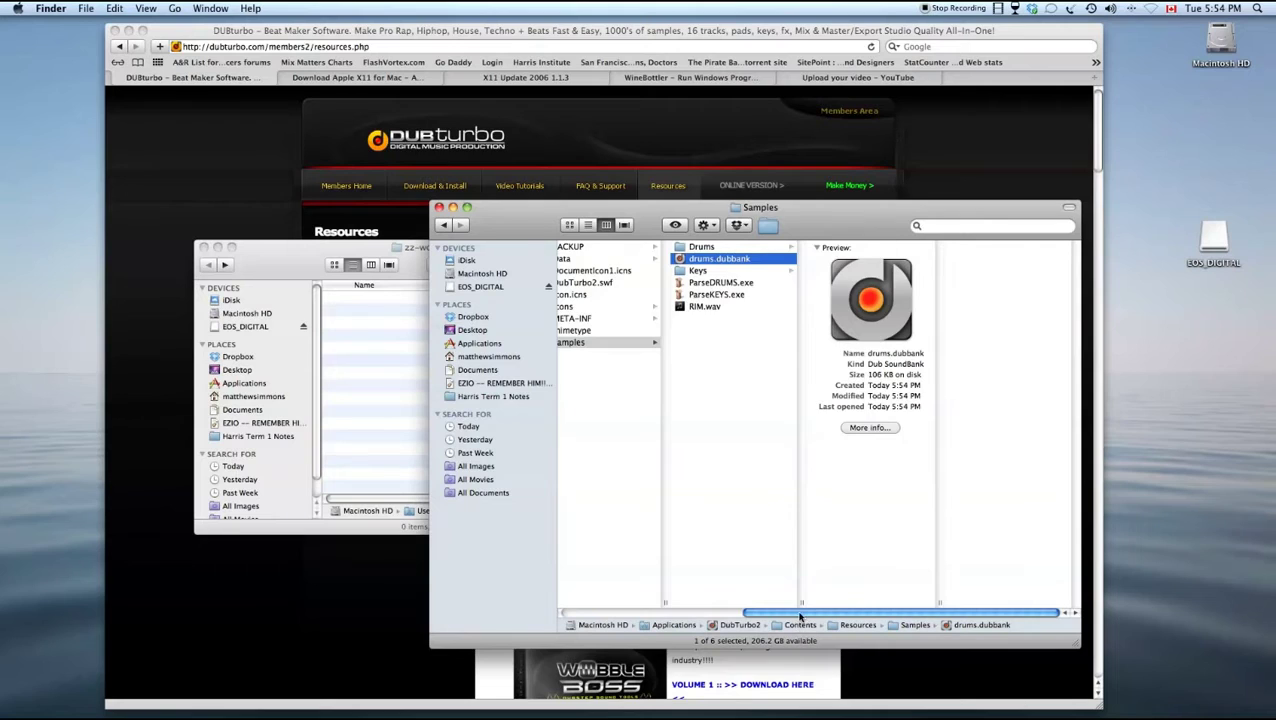
drag(800, 614, 718, 614)
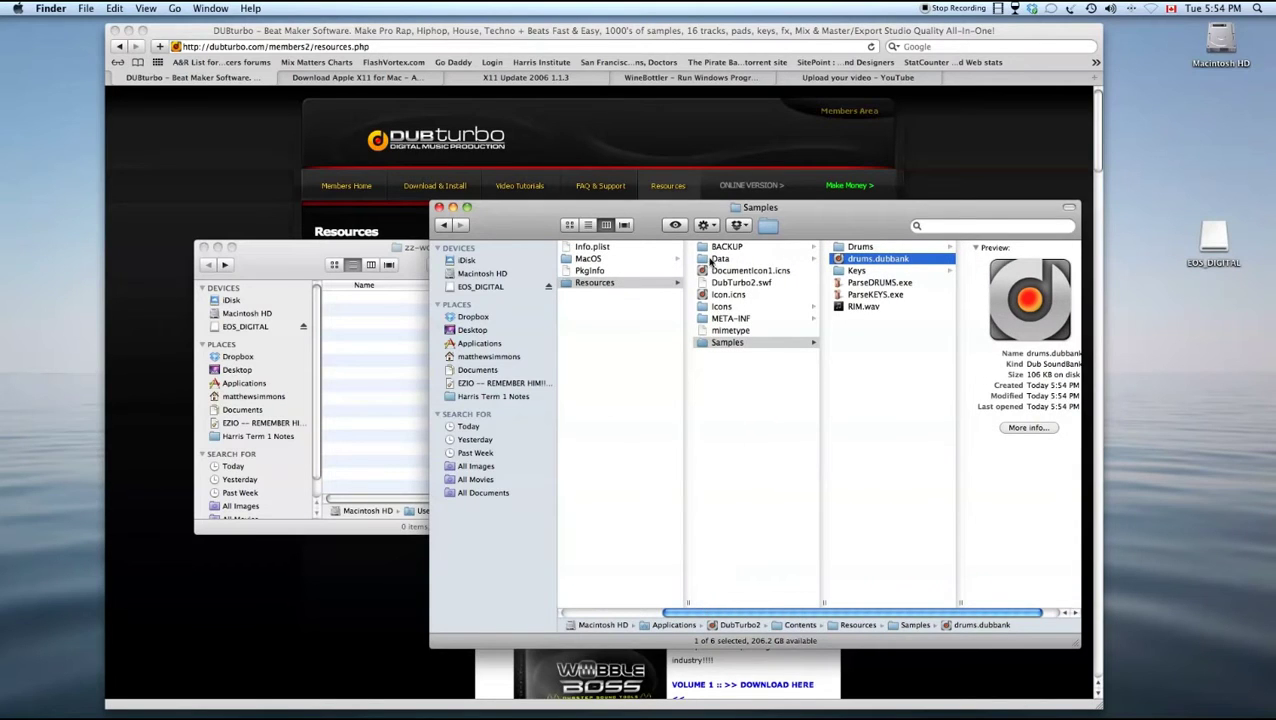
right_click(860, 263)
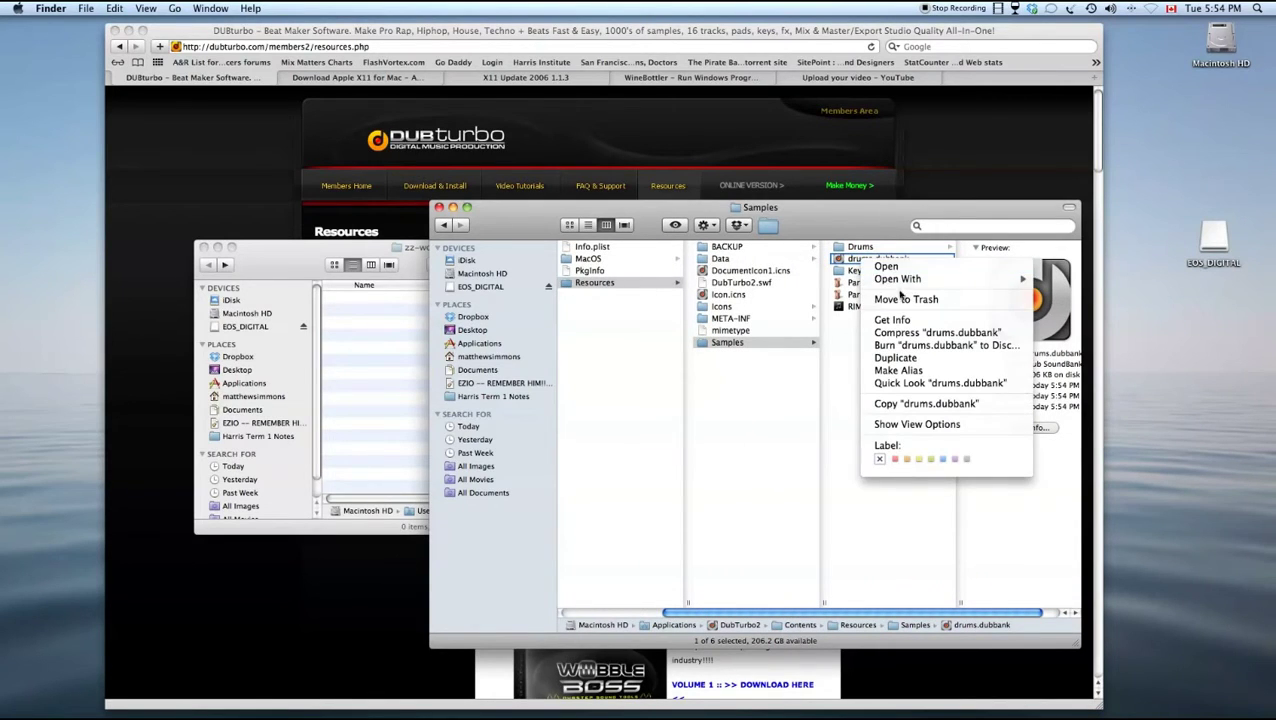
click(926, 403)
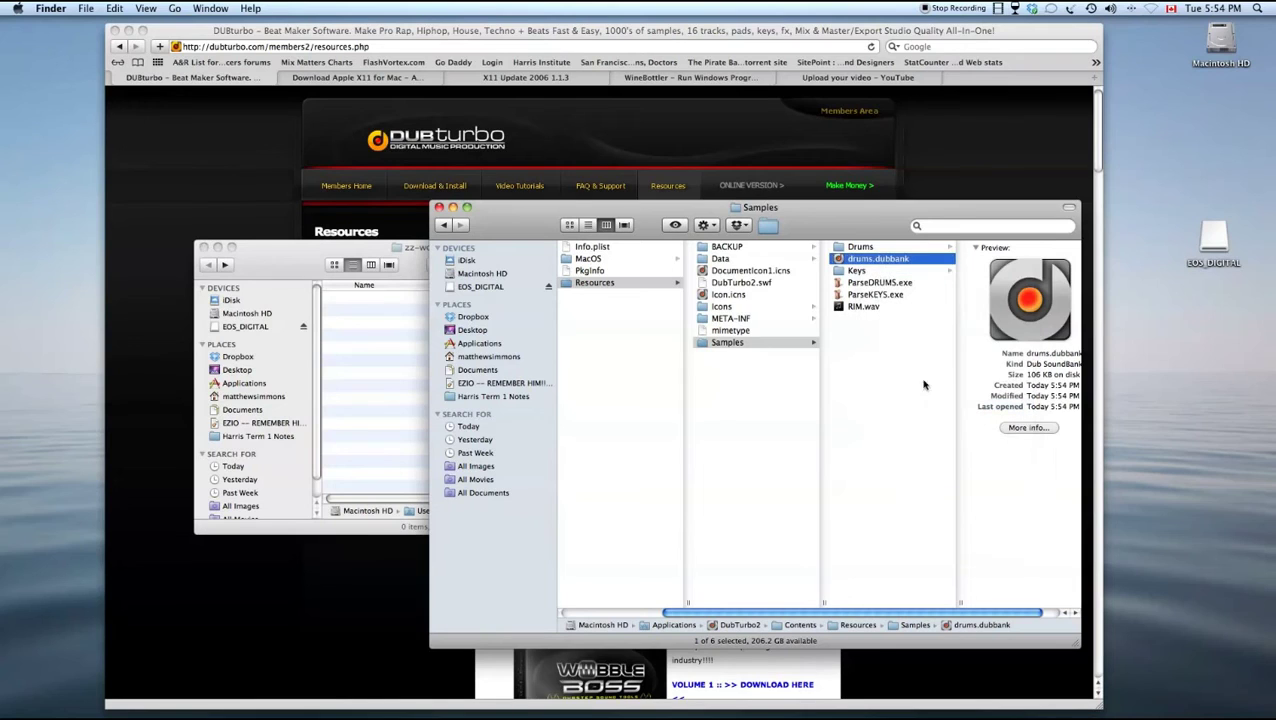
click(716, 260)
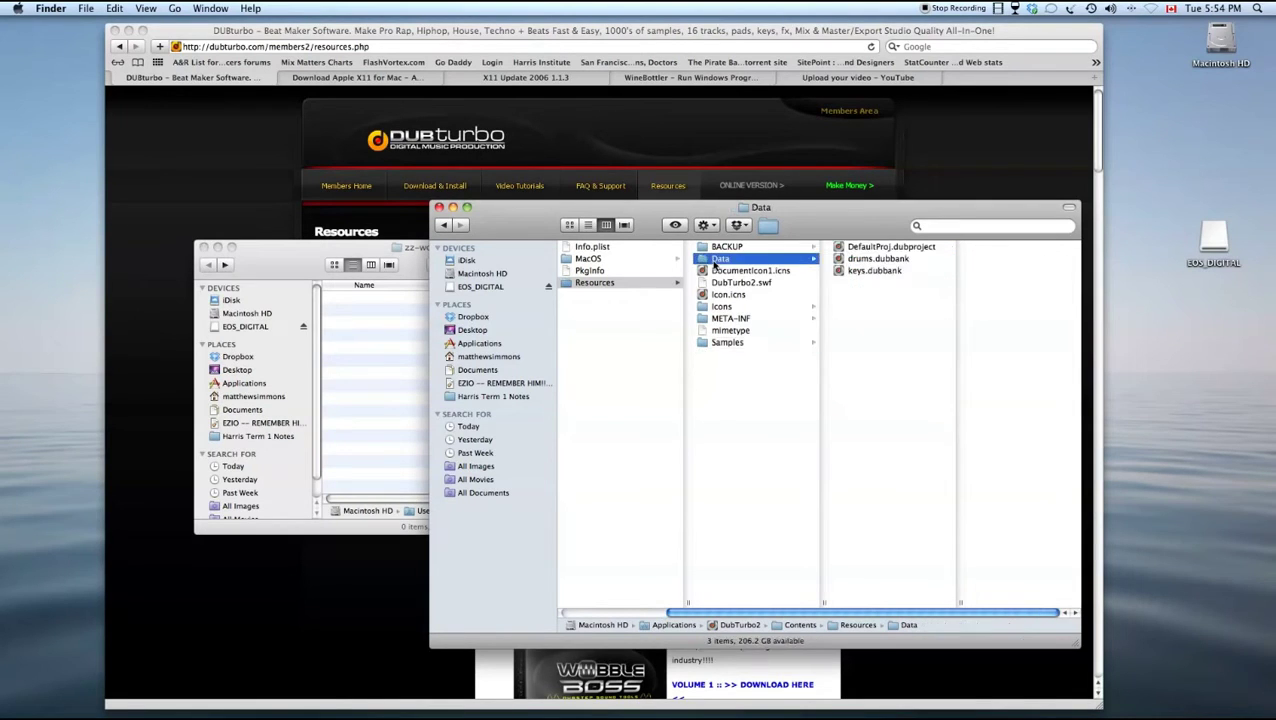
right_click(873, 297)
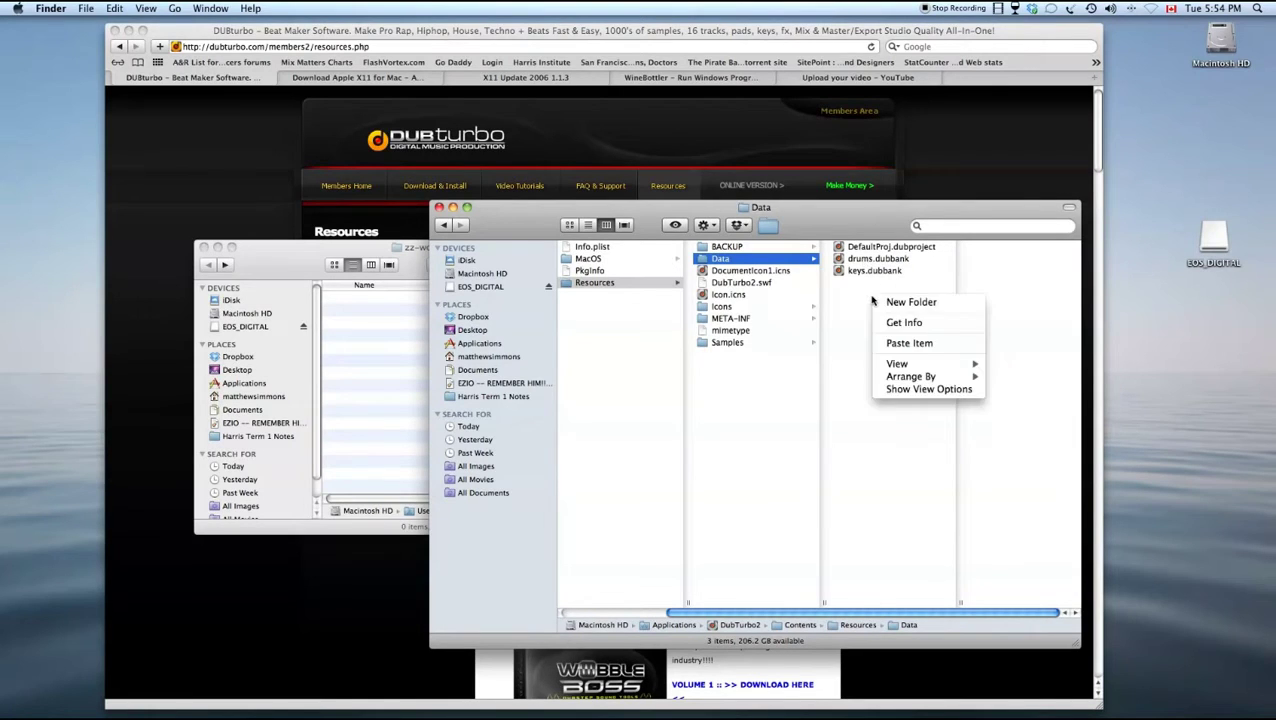
click(906, 343)
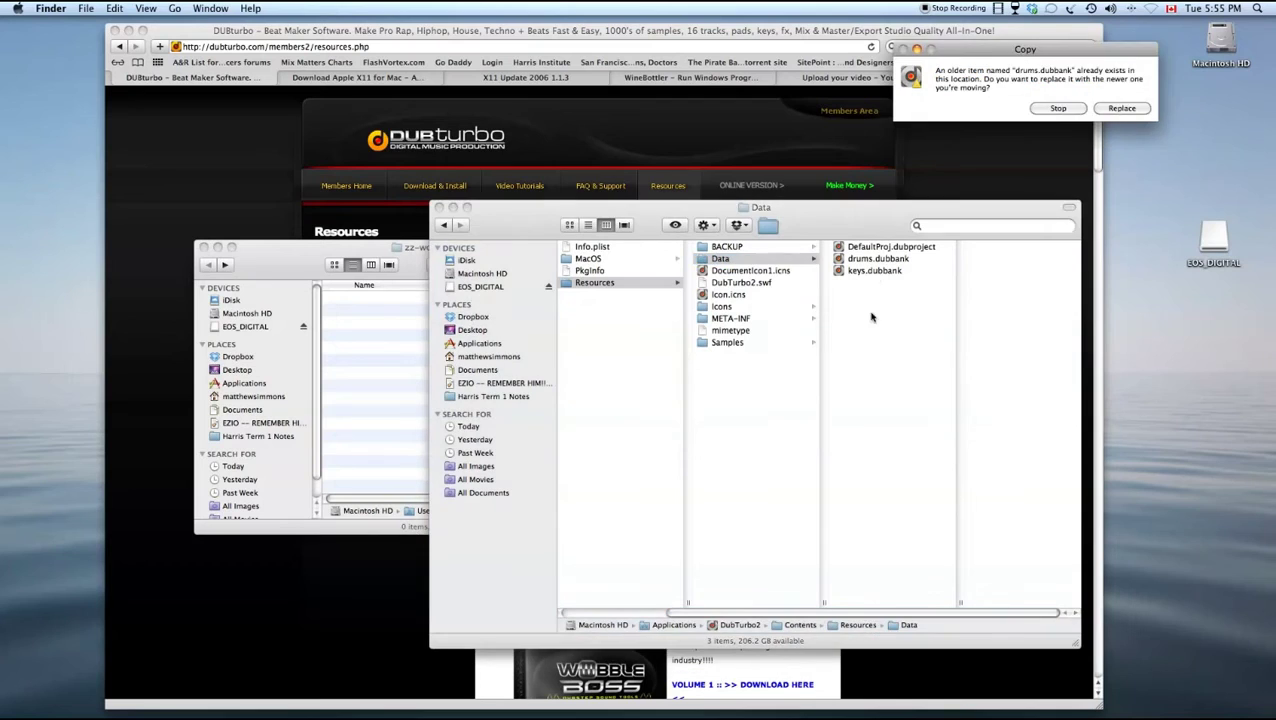
click(1133, 112)
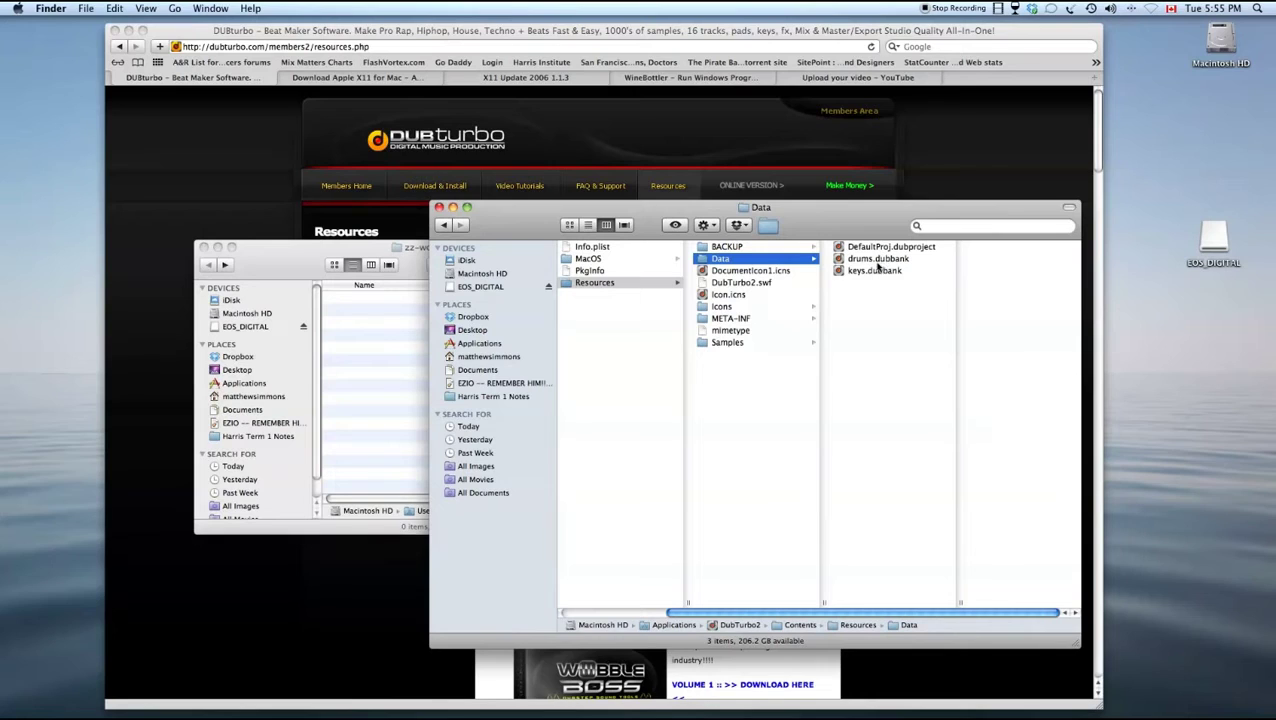
Delete drums.dubbank from the Samples folder.
click(737, 344)
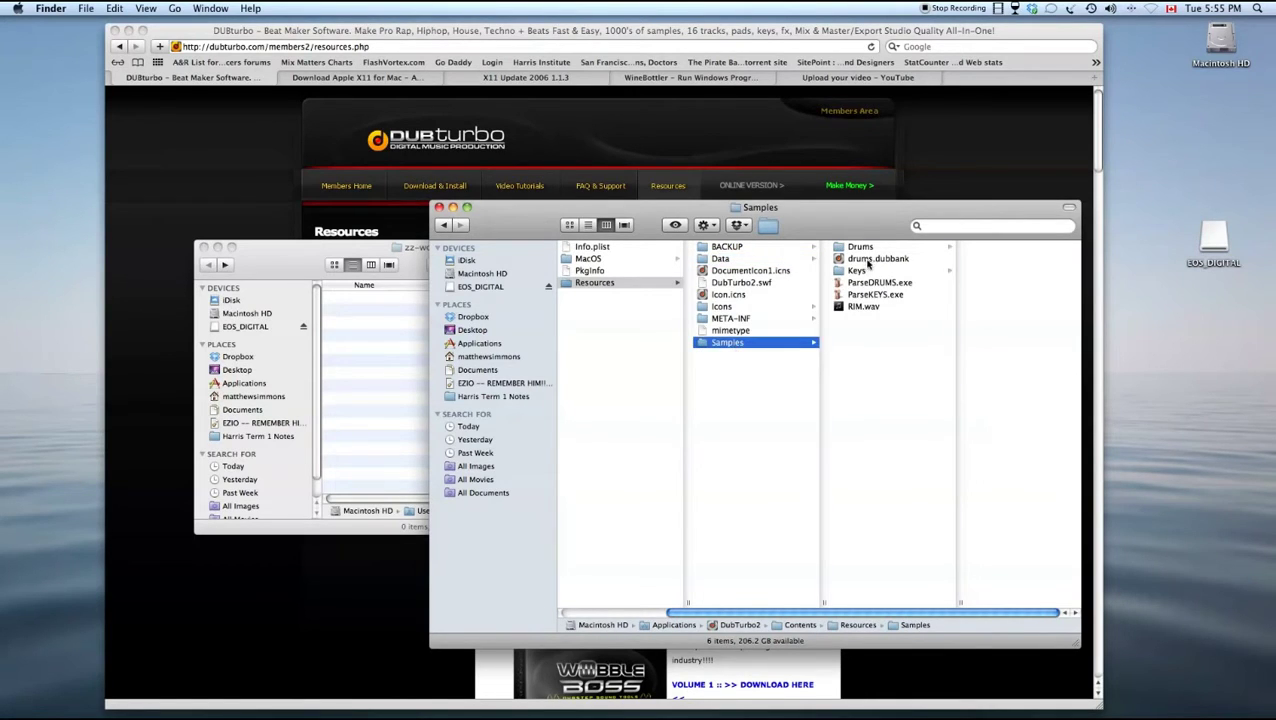
click(860, 262)
right_click(853, 262)
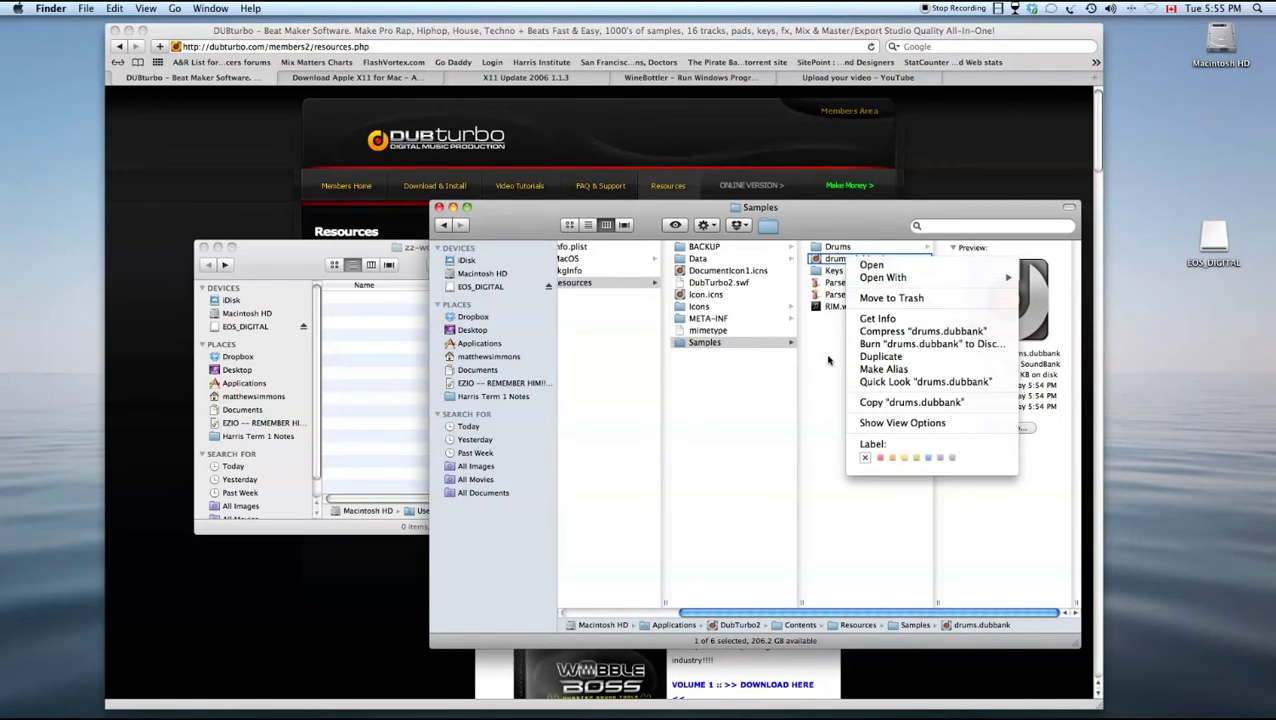
click(846, 259)
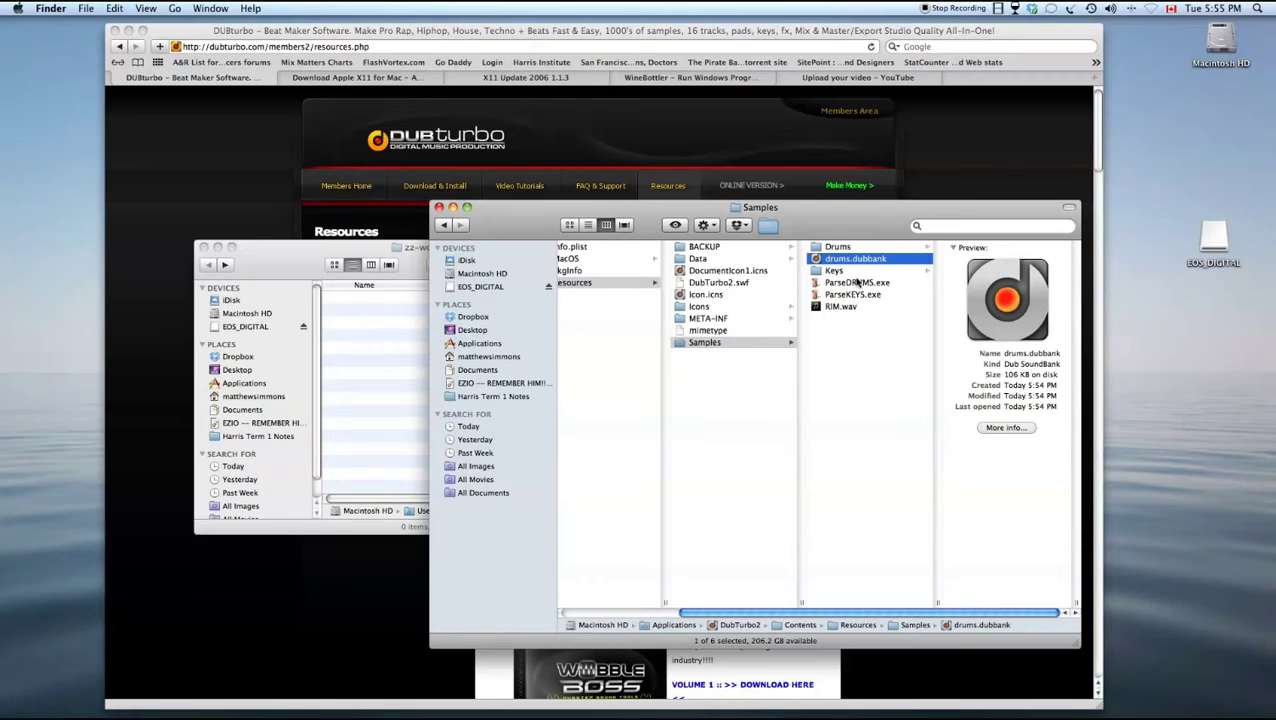
key(super+BackSpace)
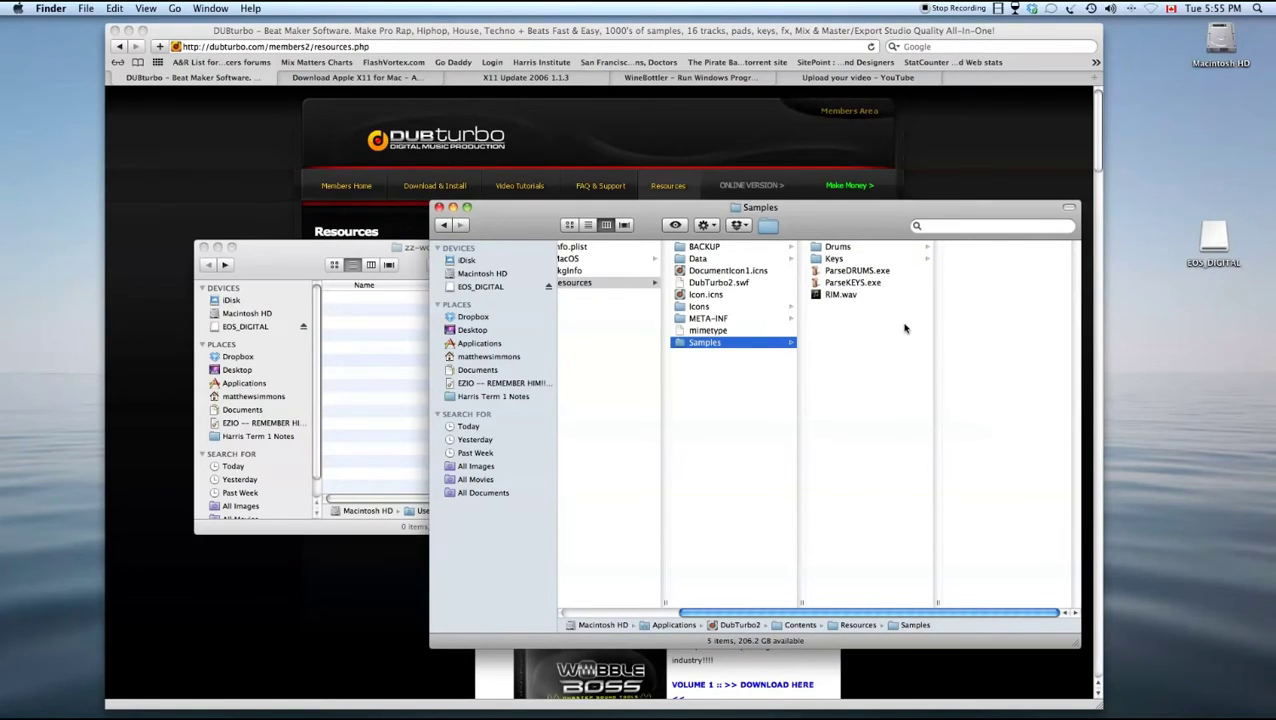
Run ParseKEYS.exe directly in Wine and copy keys.dubbank from Samples into the Data folder, replacing the older file.
double_click(848, 284)
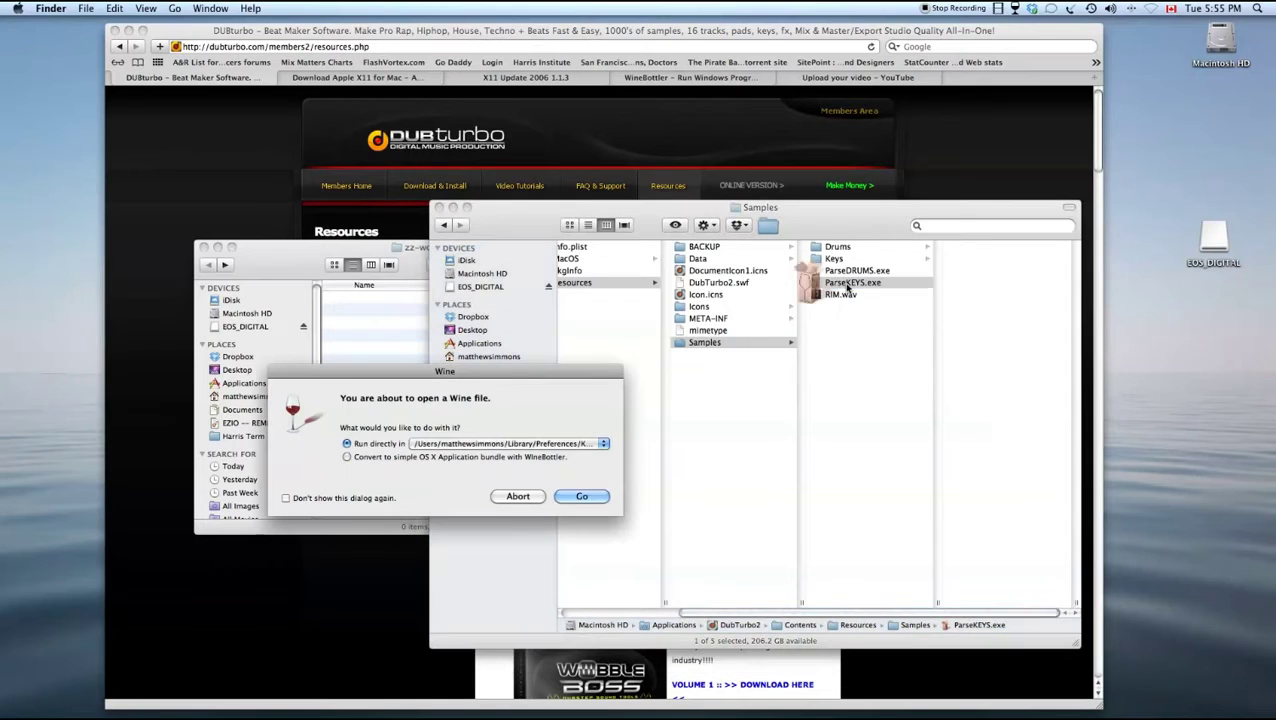
click(582, 497)
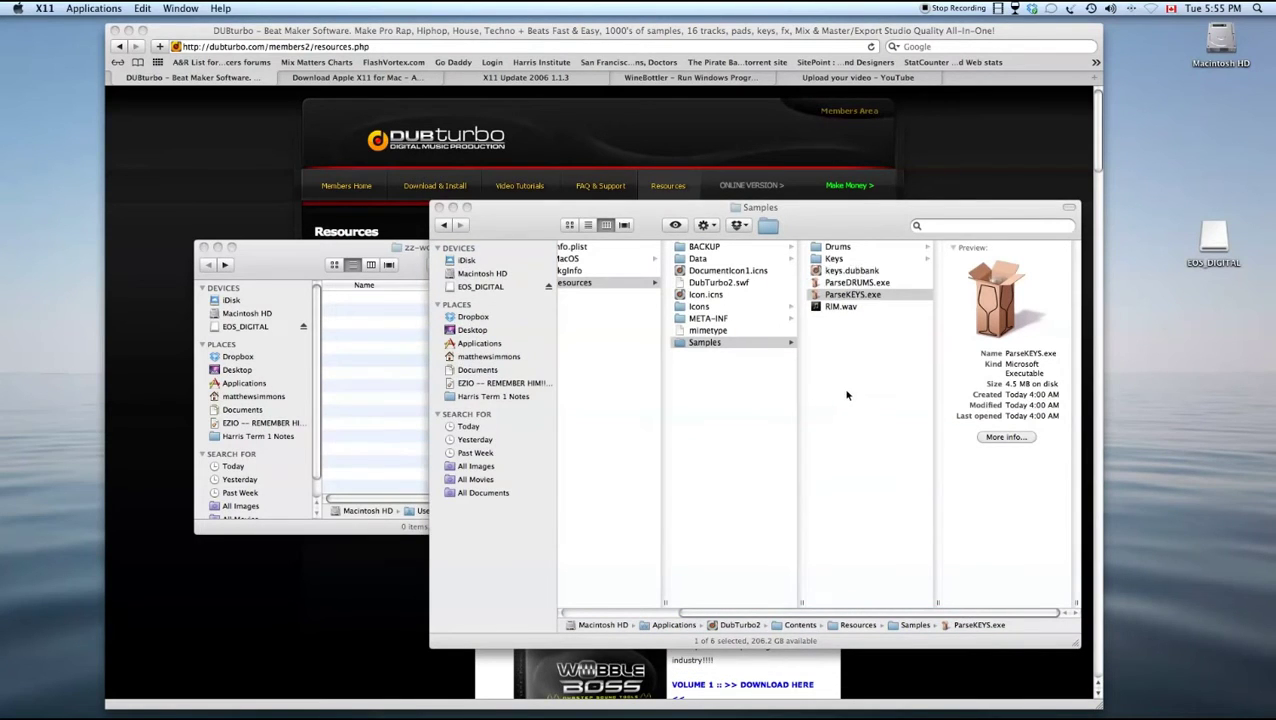
click(846, 272)
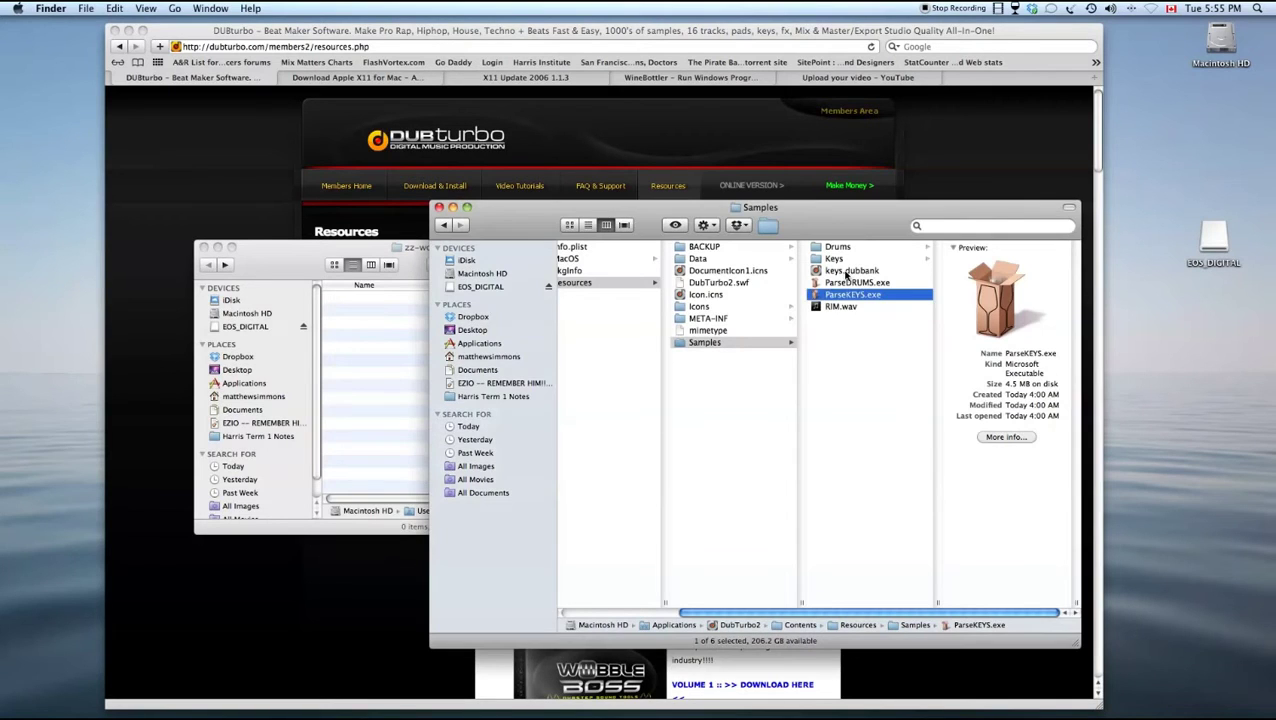
right_click(846, 272)
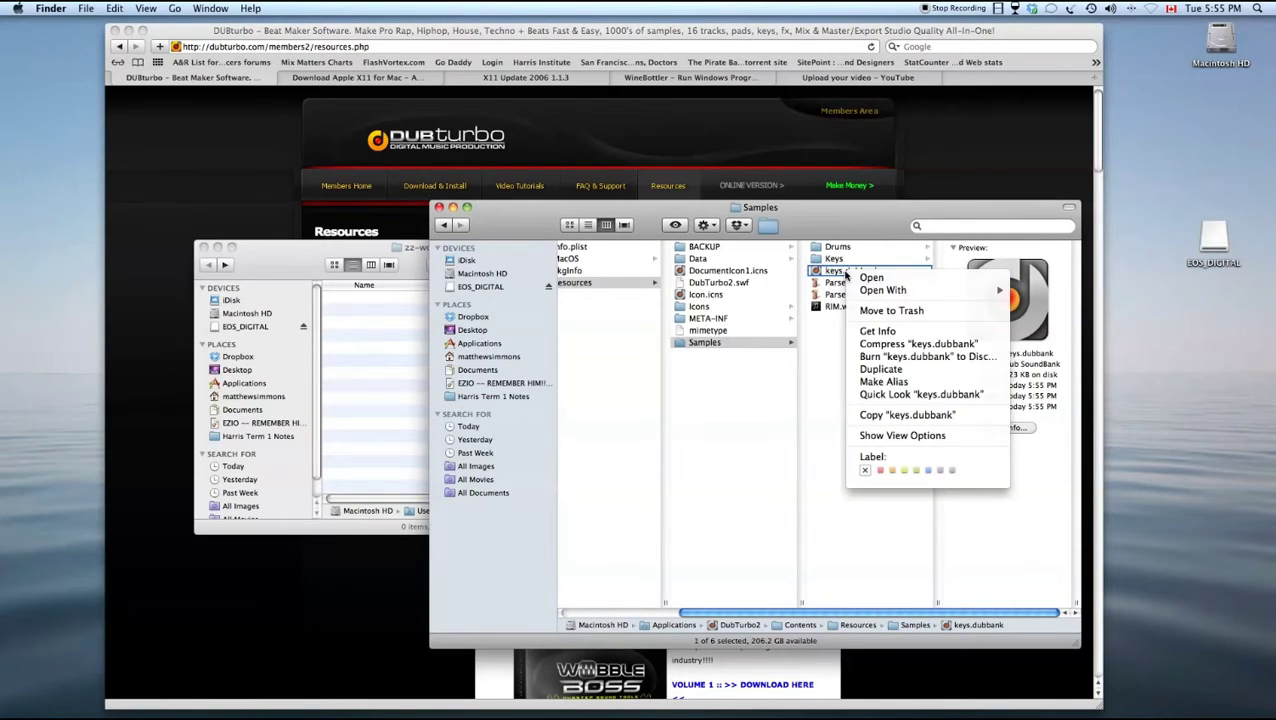
click(906, 415)
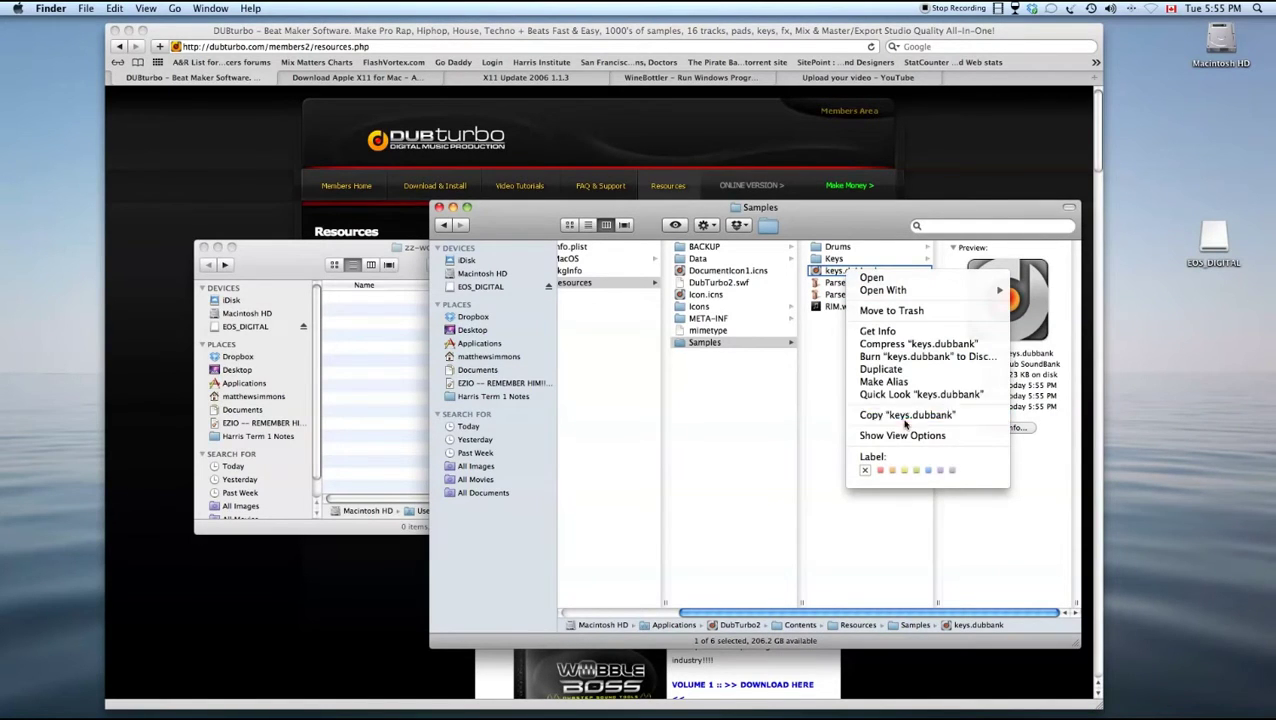
click(698, 259)
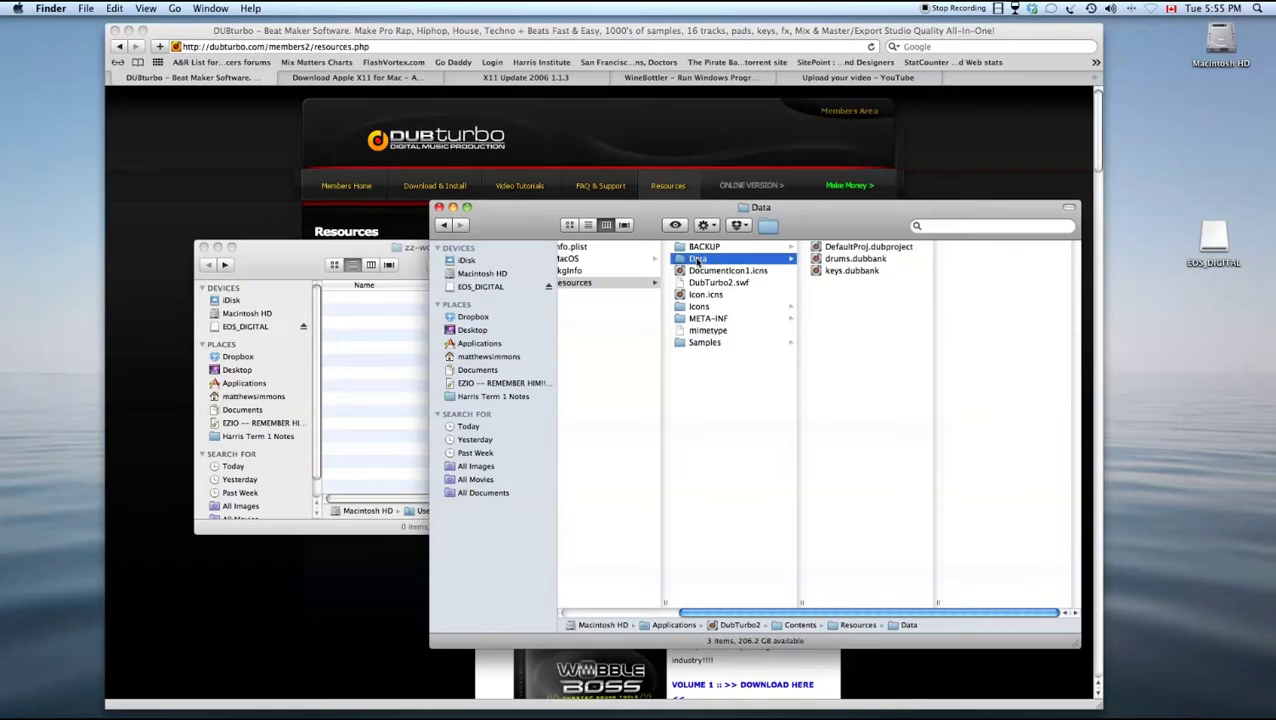
right_click(843, 292)
click(890, 341)
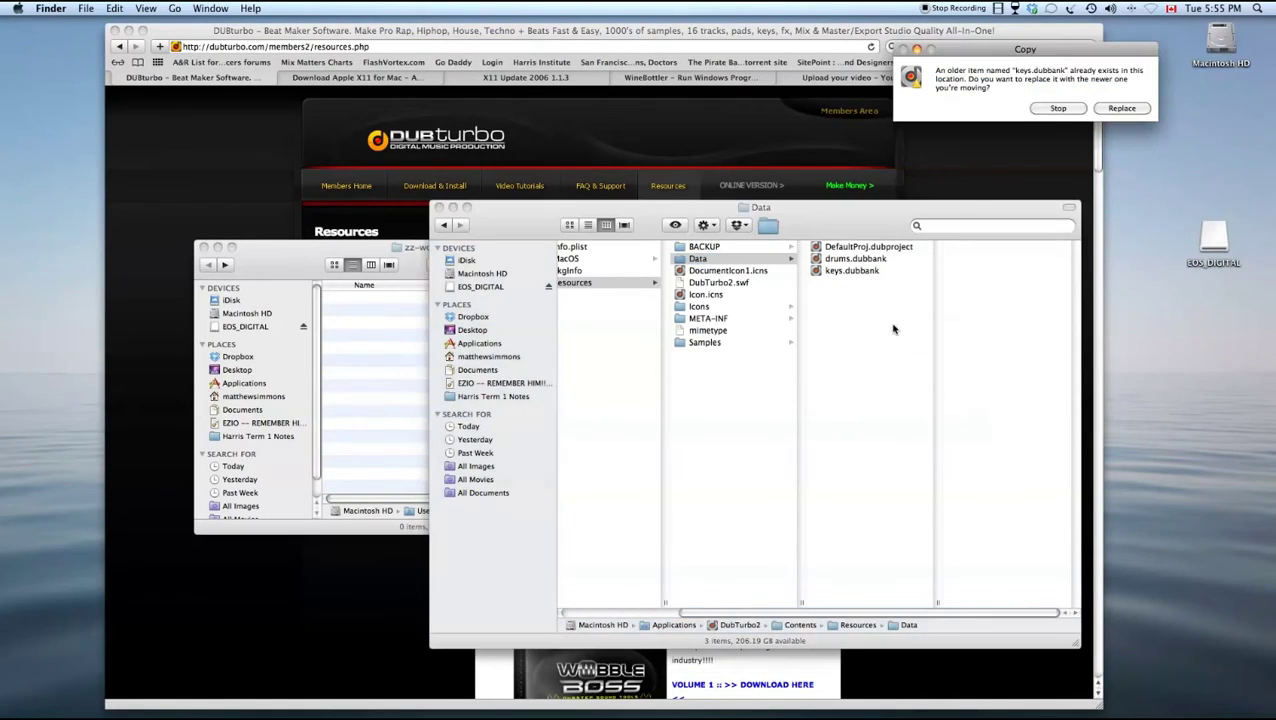
click(1122, 108)
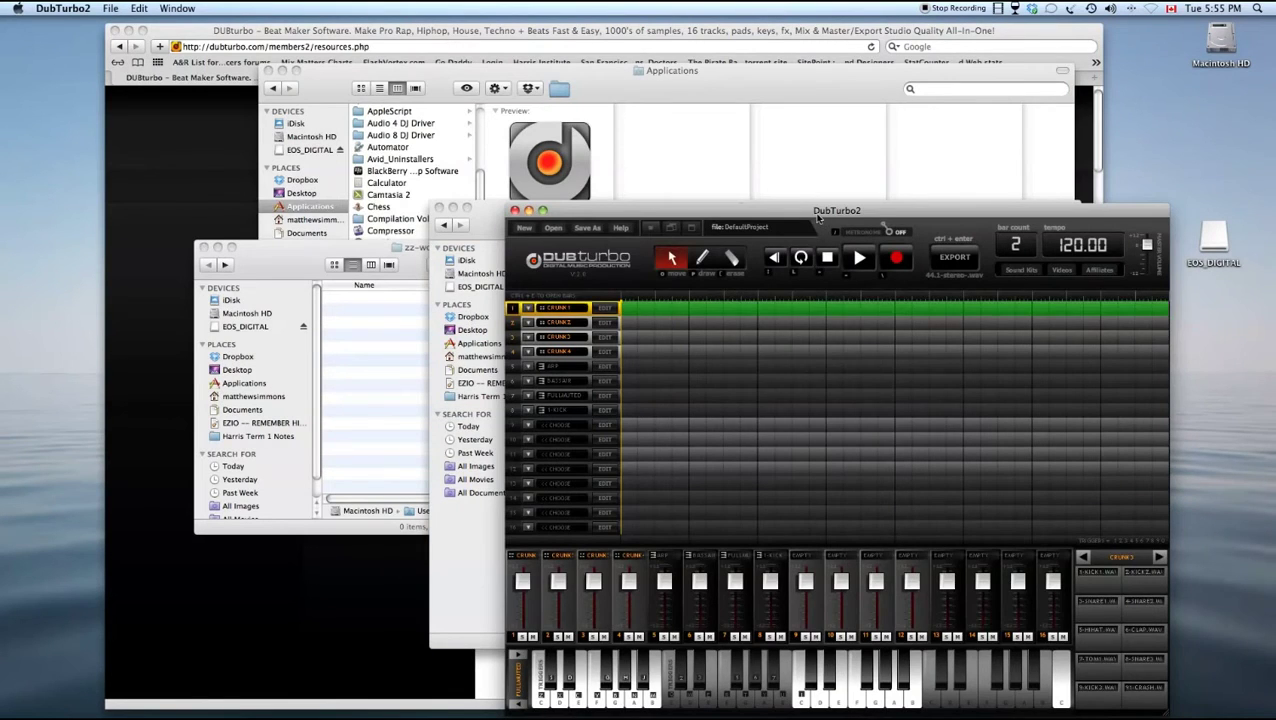
Reposition the DubTurbo2 window and bring the Finder window with the Data folder in front of it, shifted slightly lower.
drag(818, 217, 621, 113)
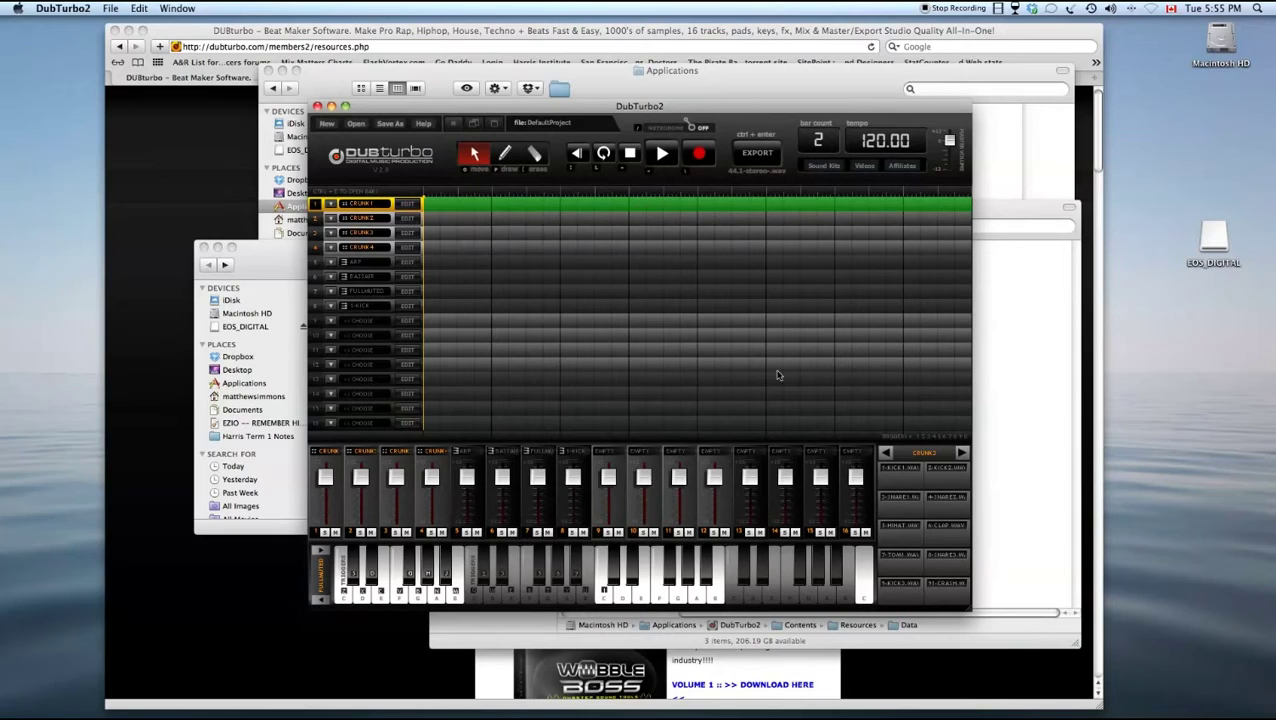
click(1037, 416)
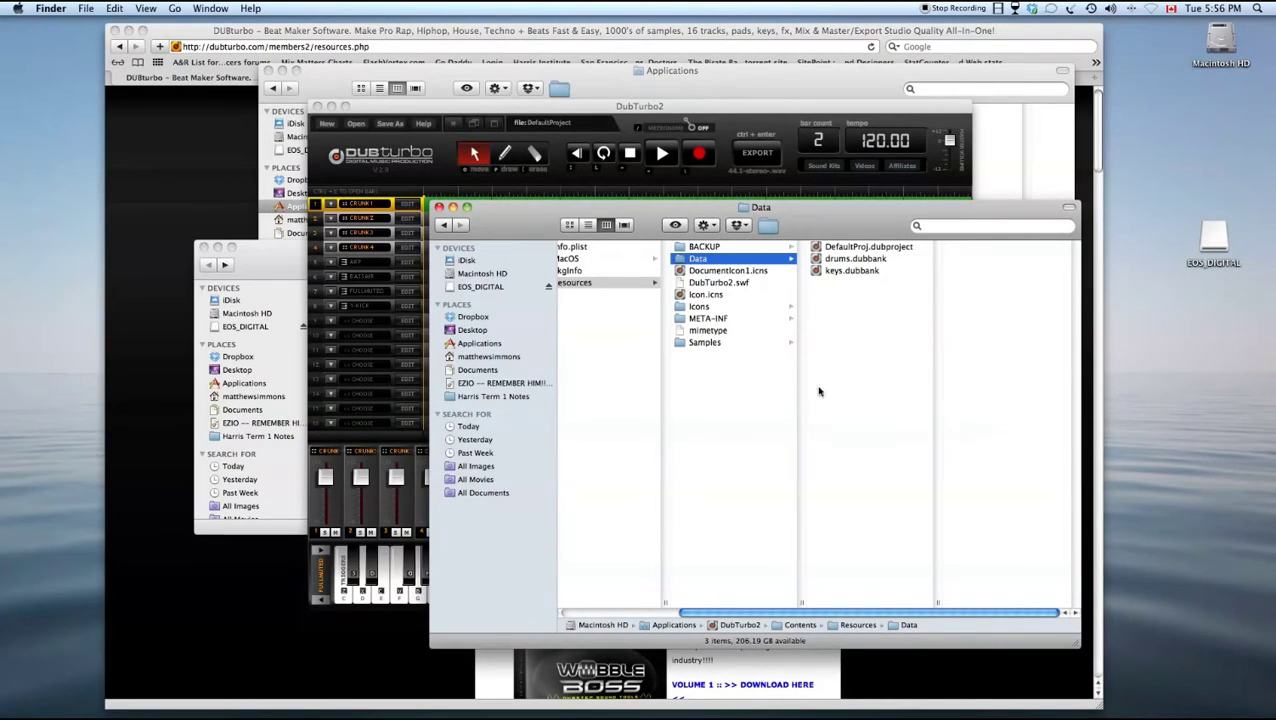
drag(580, 204, 610, 238)
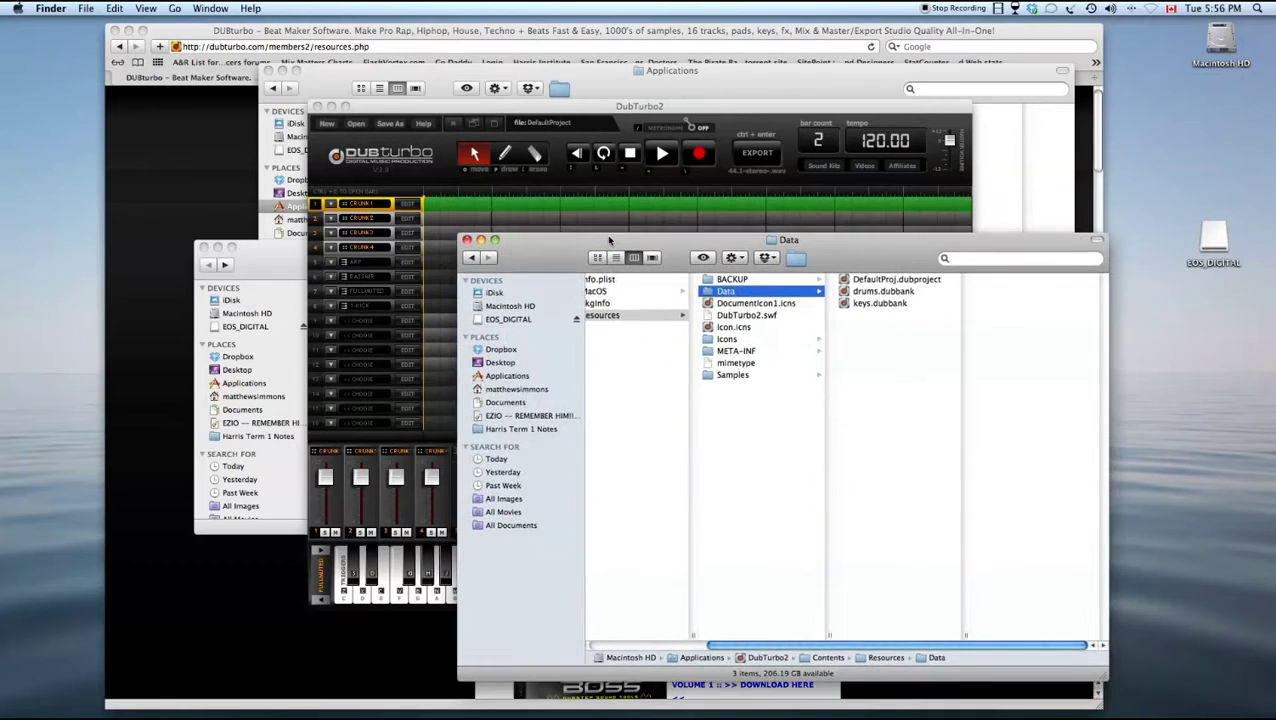
click(578, 213)
click(1005, 410)
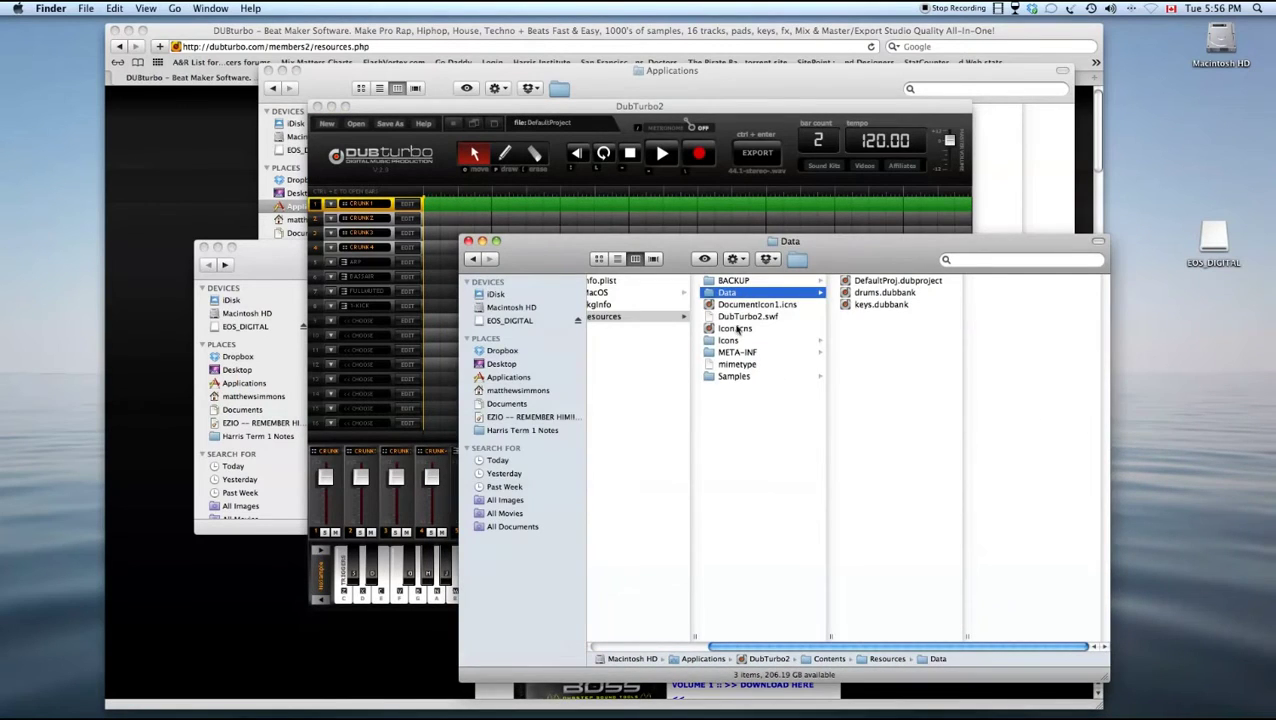
Examine the BACKUP folder and the added wub kit folders inside the Keys and Drums folders of Samples.
click(735, 281)
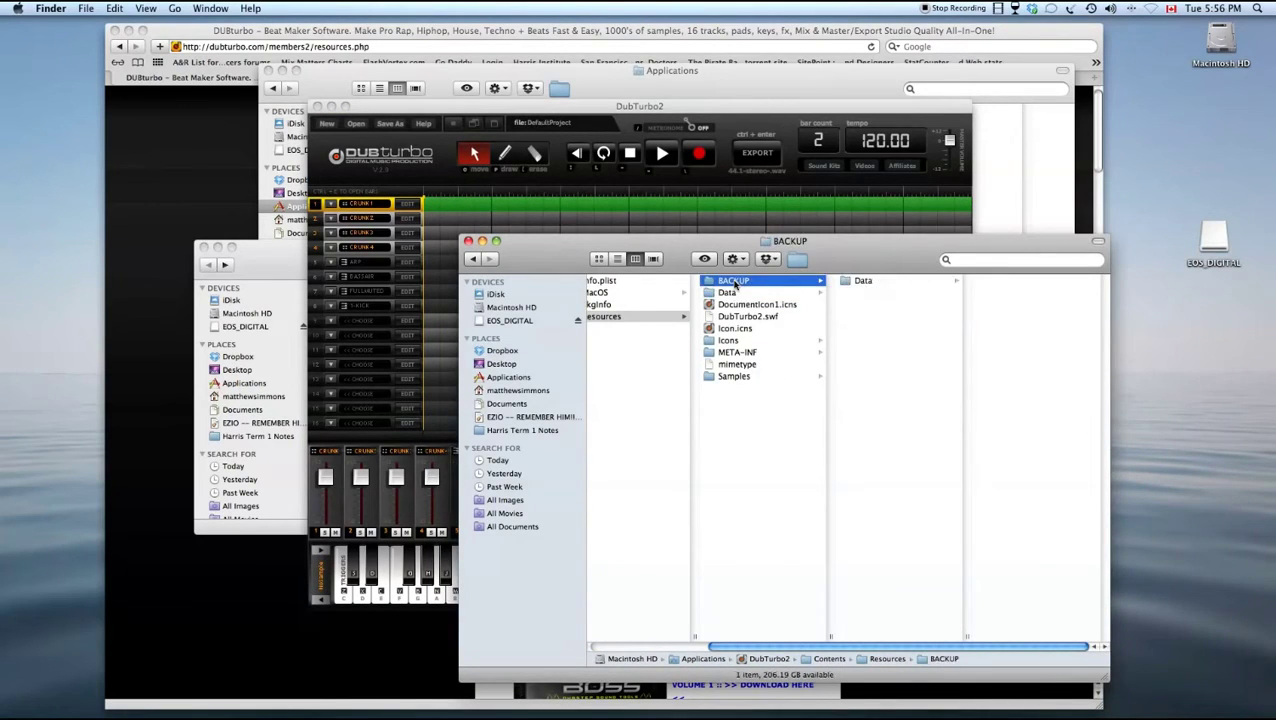
click(736, 377)
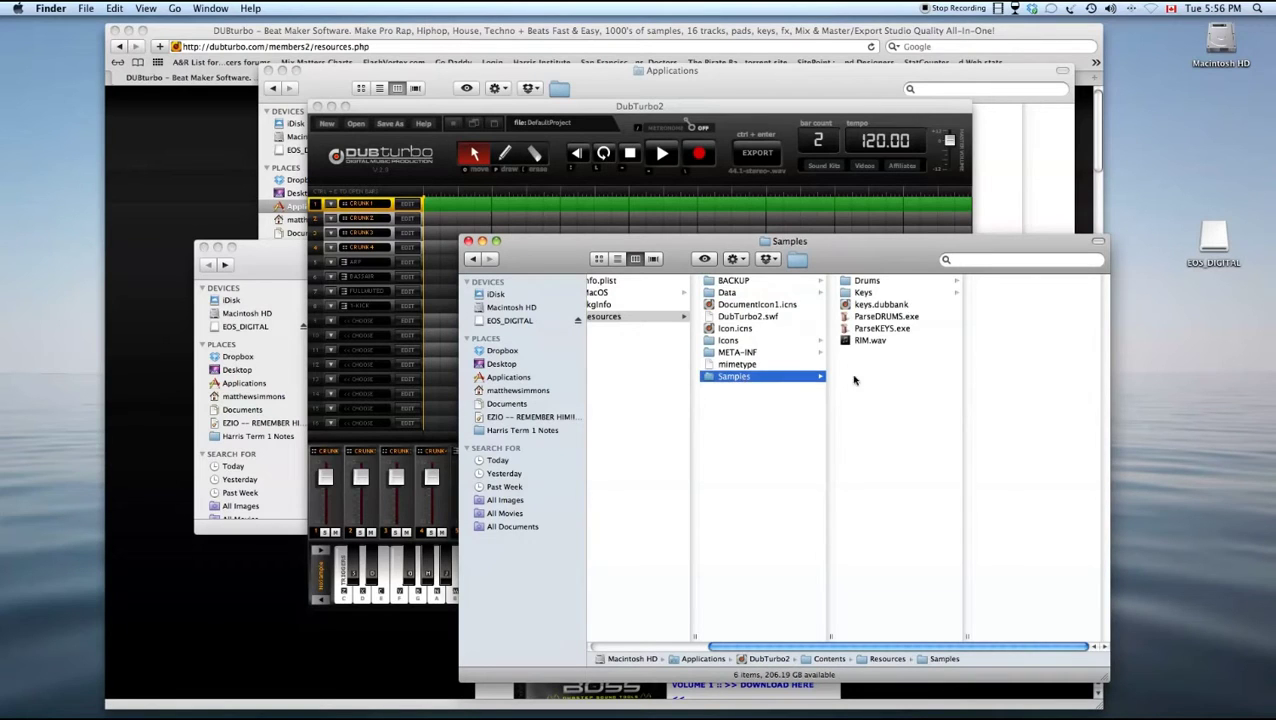
click(858, 292)
scroll(1008, 434, down, 10)
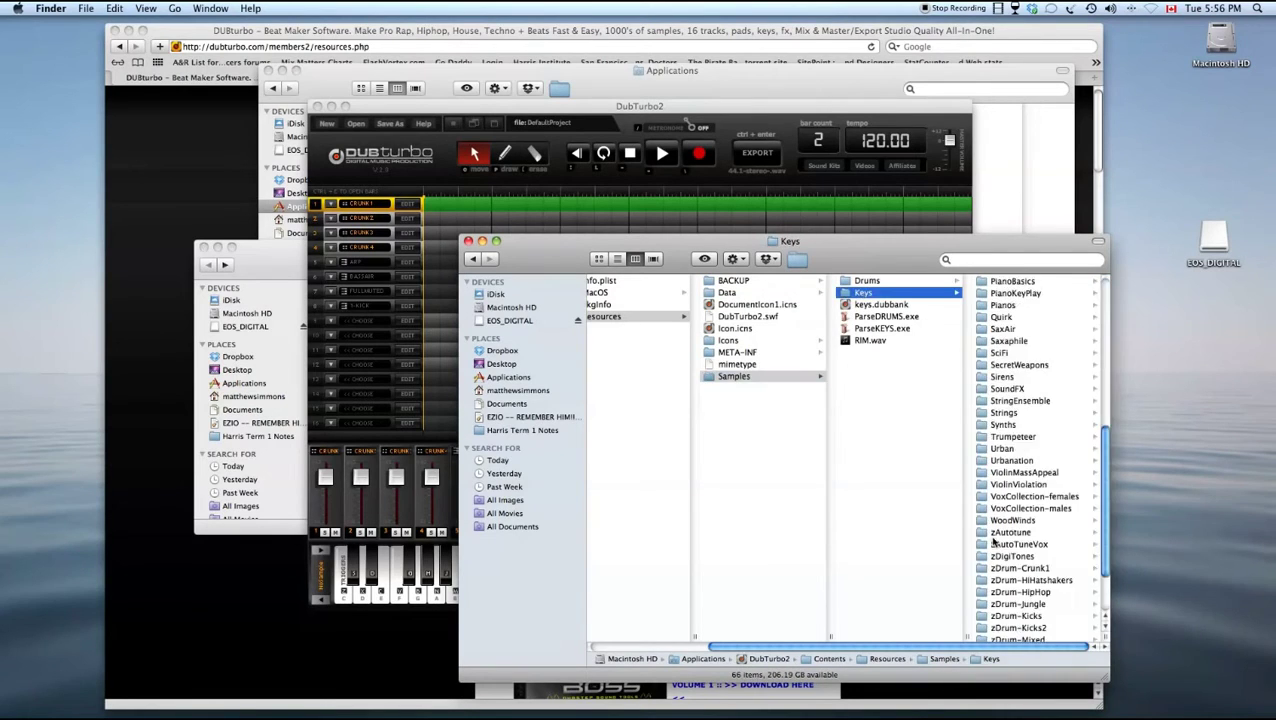
click(1012, 635)
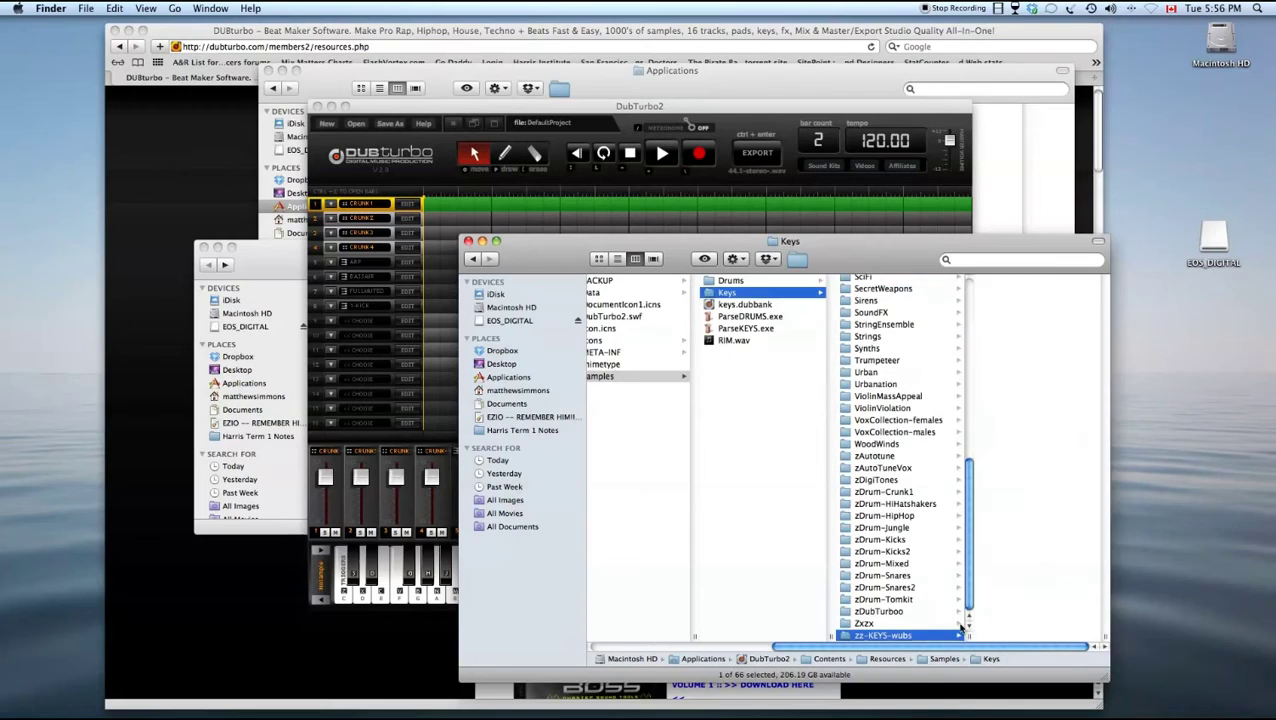
click(766, 282)
scroll(880, 500, down, 15)
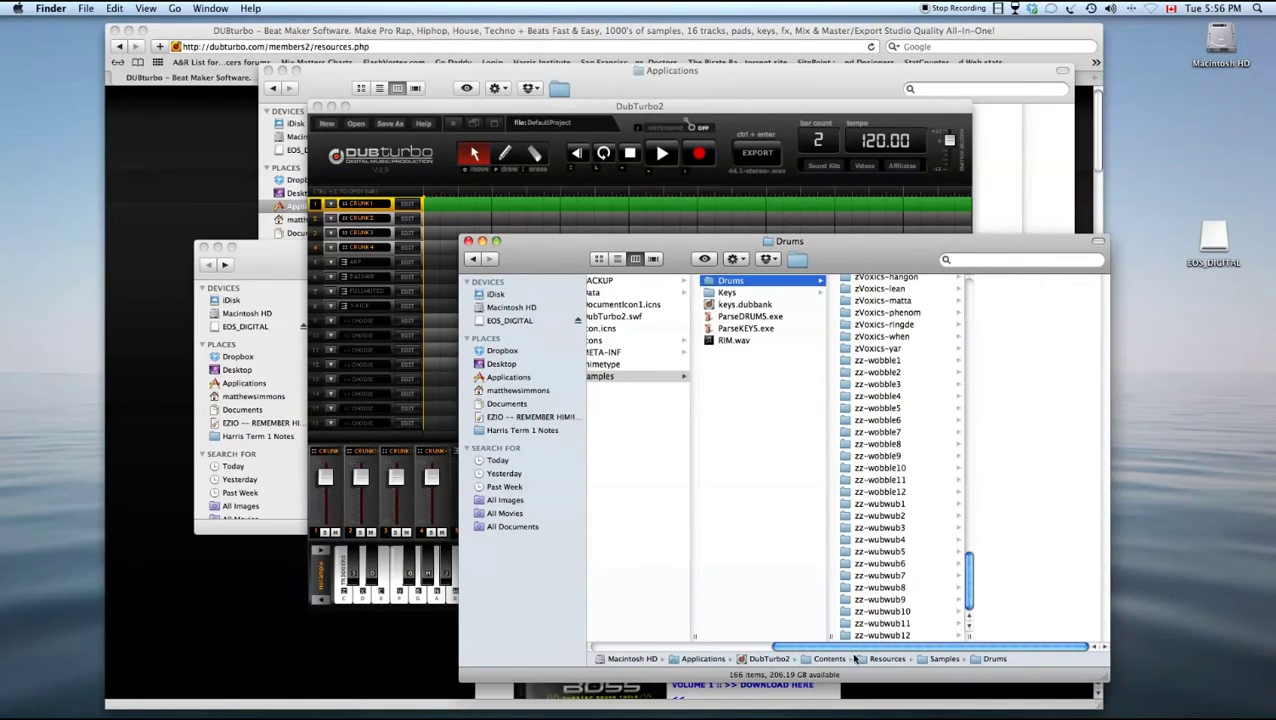
drag(858, 647, 754, 660)
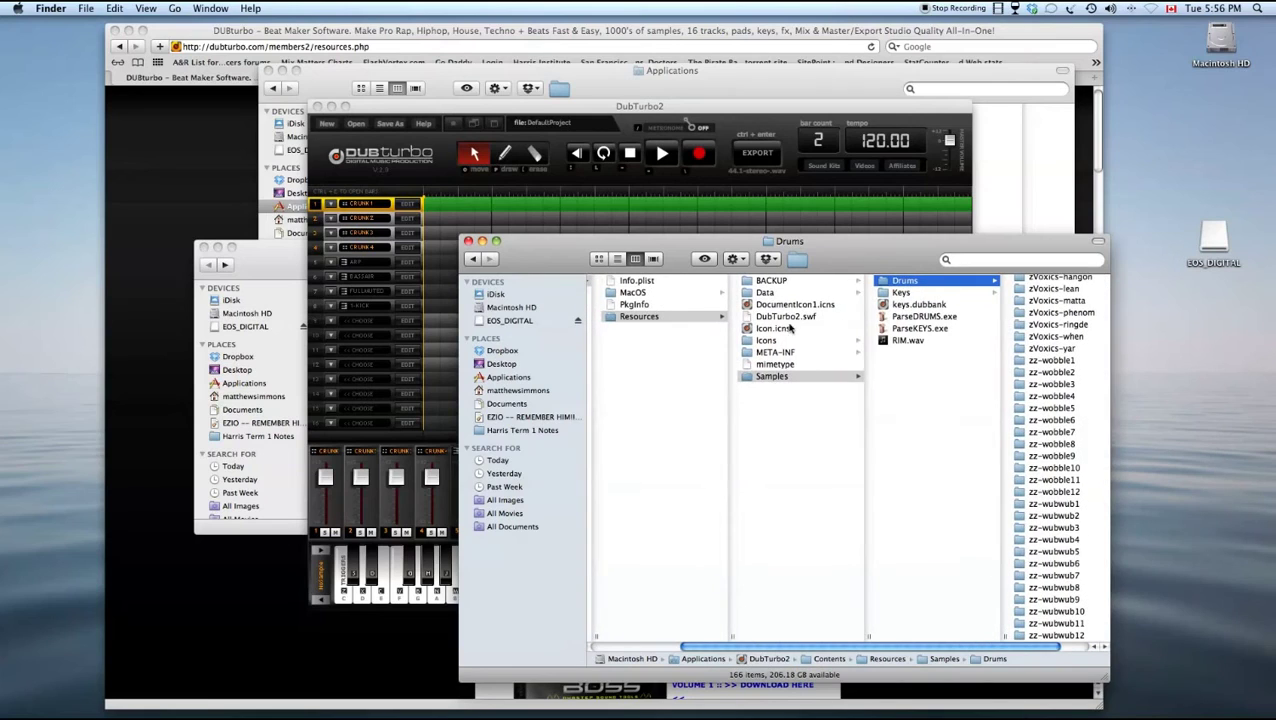
click(776, 281)
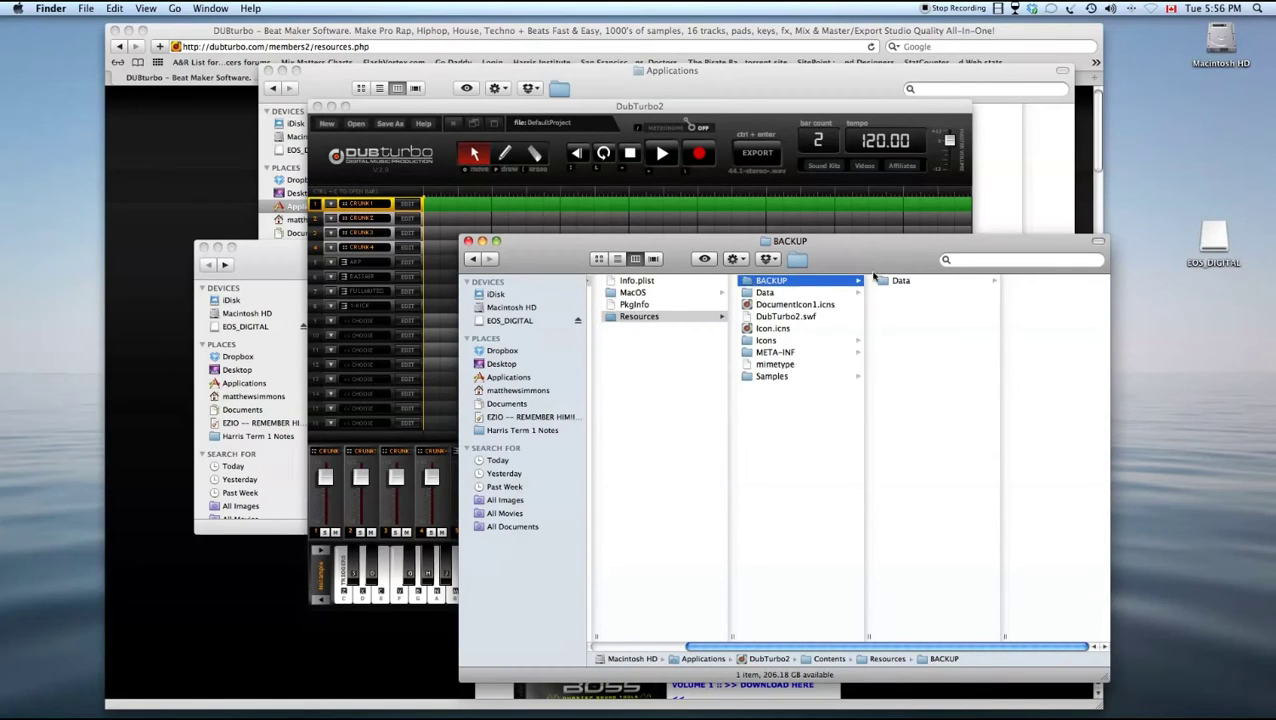
Examine drums.dubbank and keys.dubbank inside the BACKUP folder's Data folder, then return to the Resources contents.
click(899, 281)
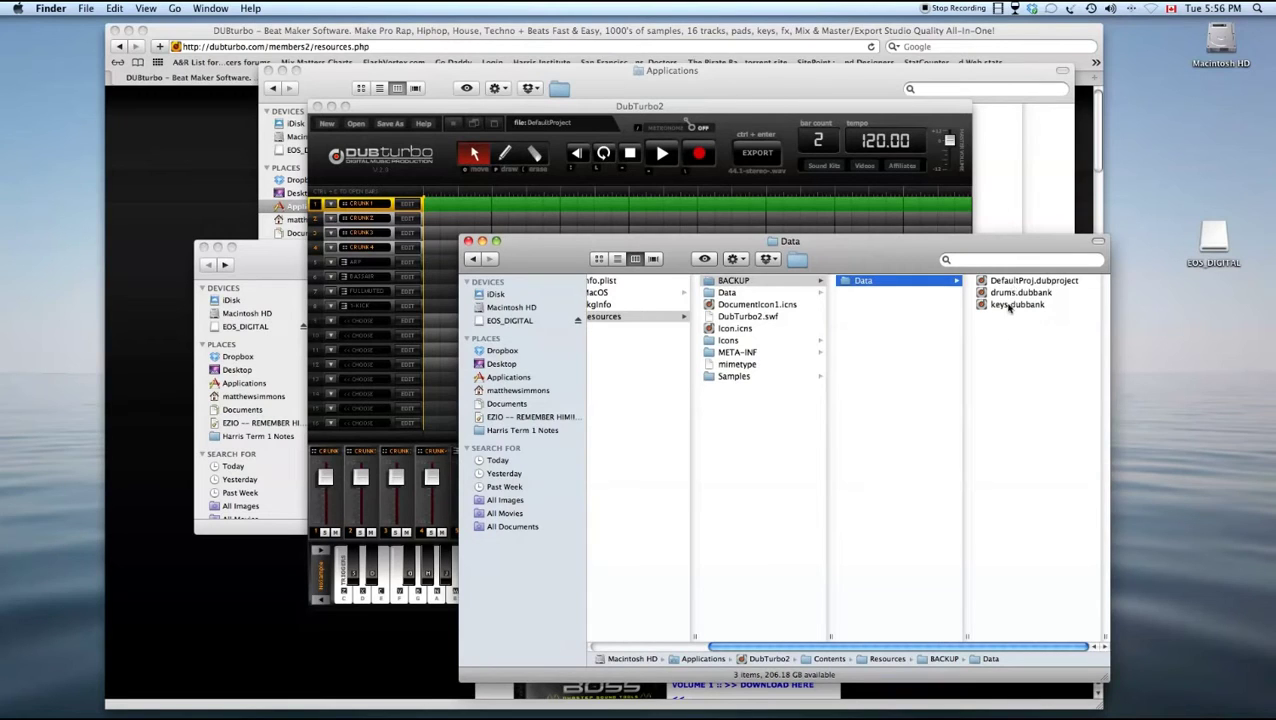
click(1012, 292)
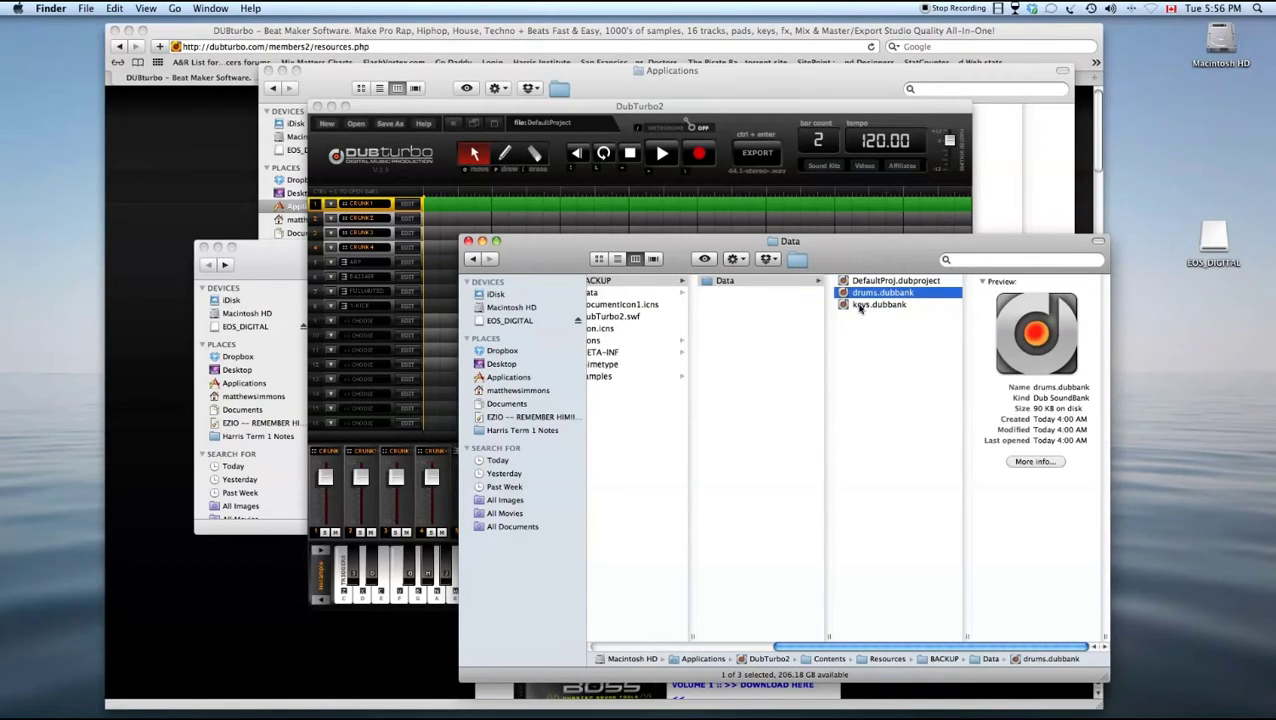
shift+click(858, 305)
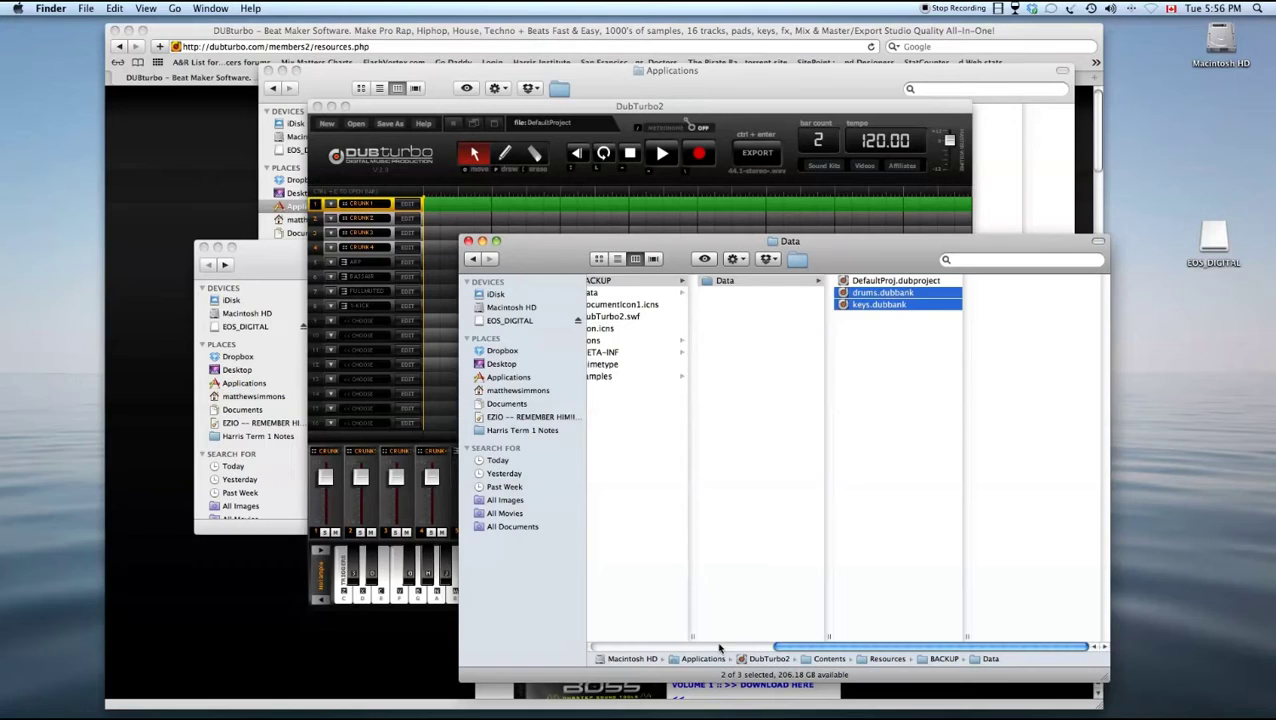
click(721, 646)
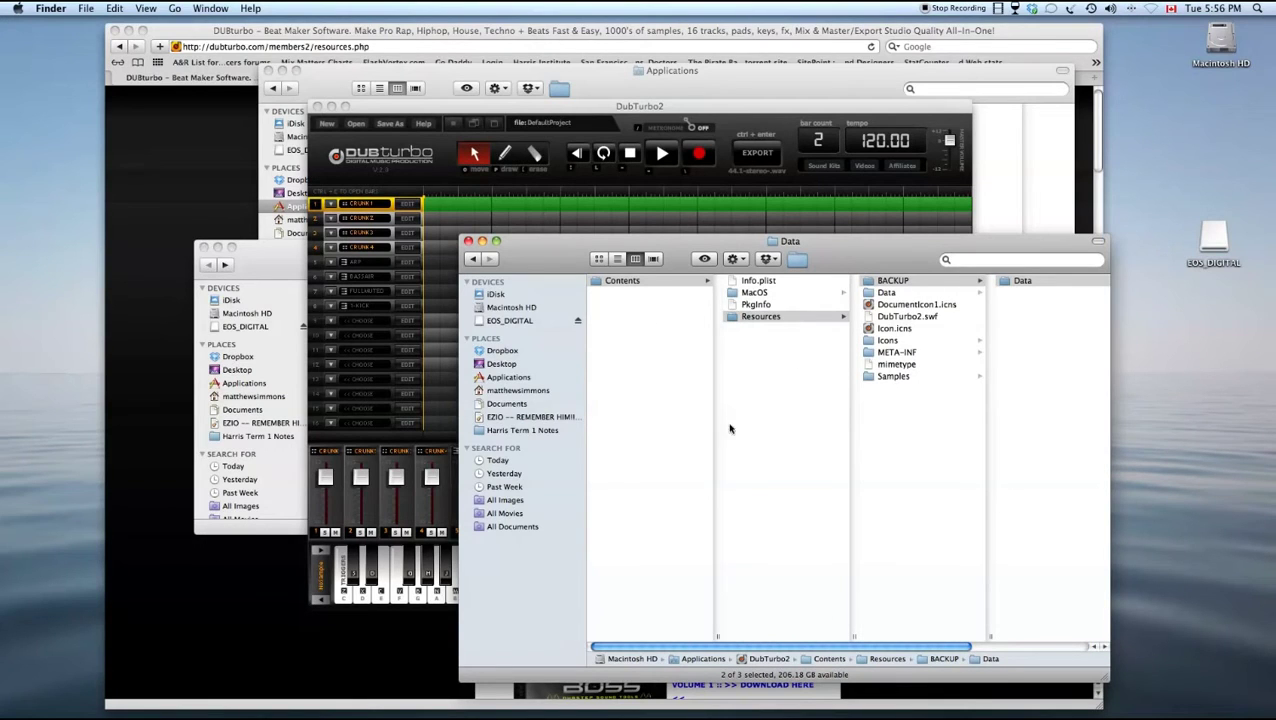
Switch to DubTurbo2, draw a block on the CRUNK1 track and set the bar count to 4.
click(660, 222)
click(701, 207)
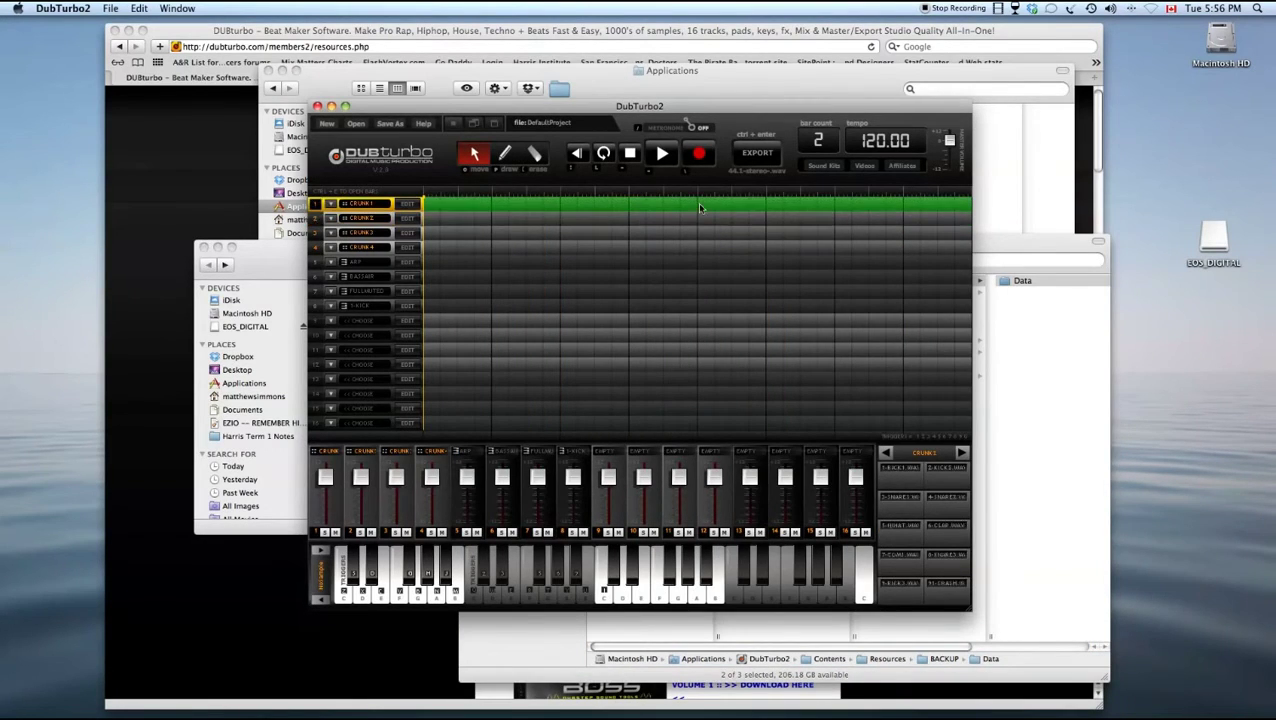
click(507, 153)
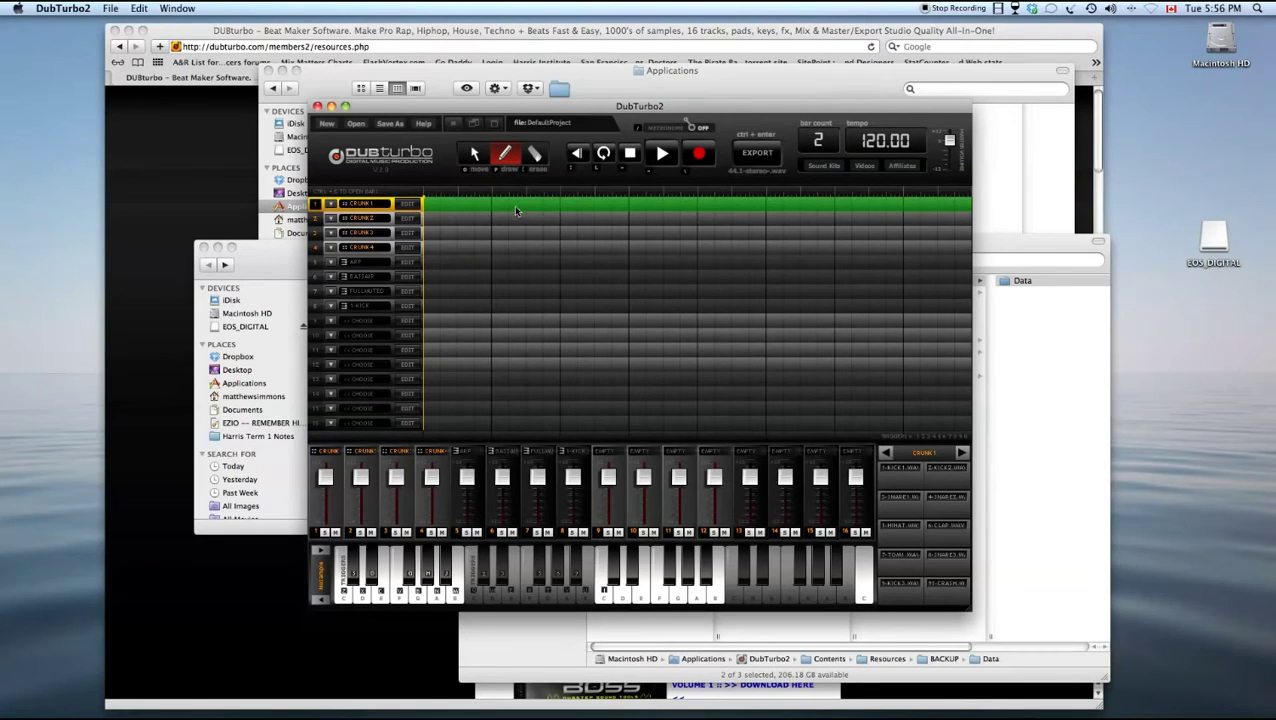
drag(516, 210, 961, 256)
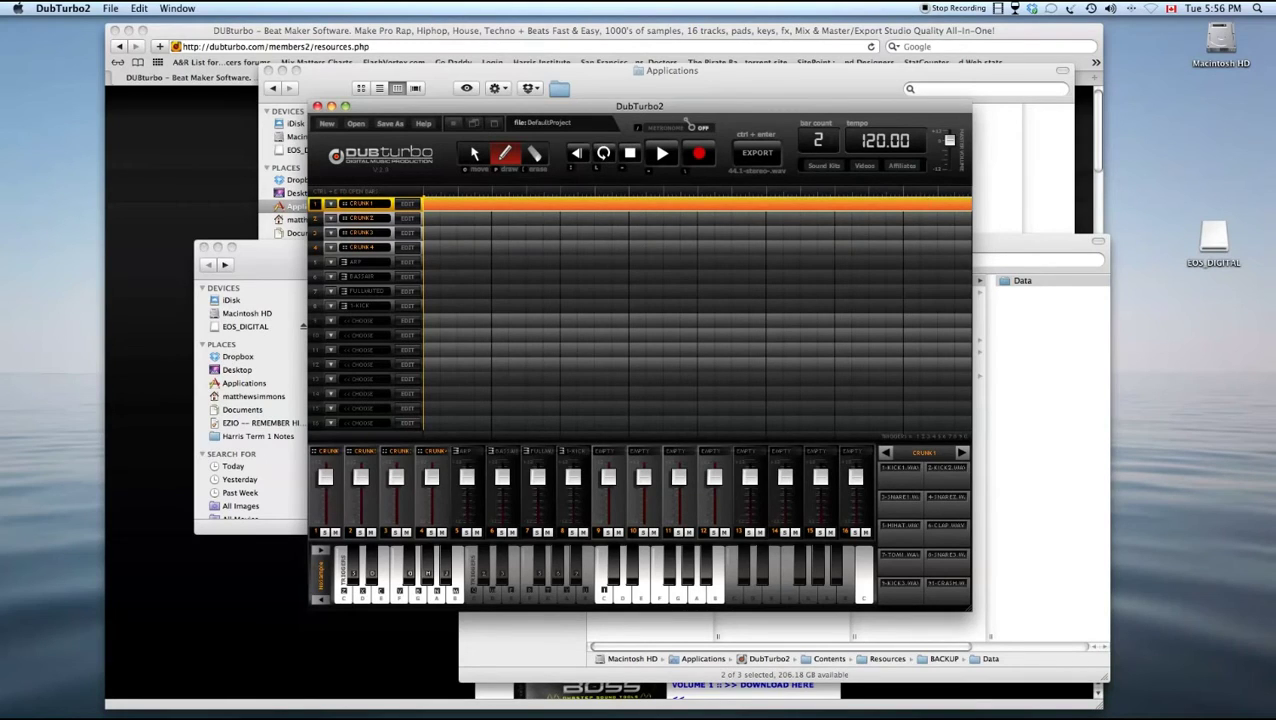
scroll(838, 155, up, 3)
scroll(838, 155, down, 1)
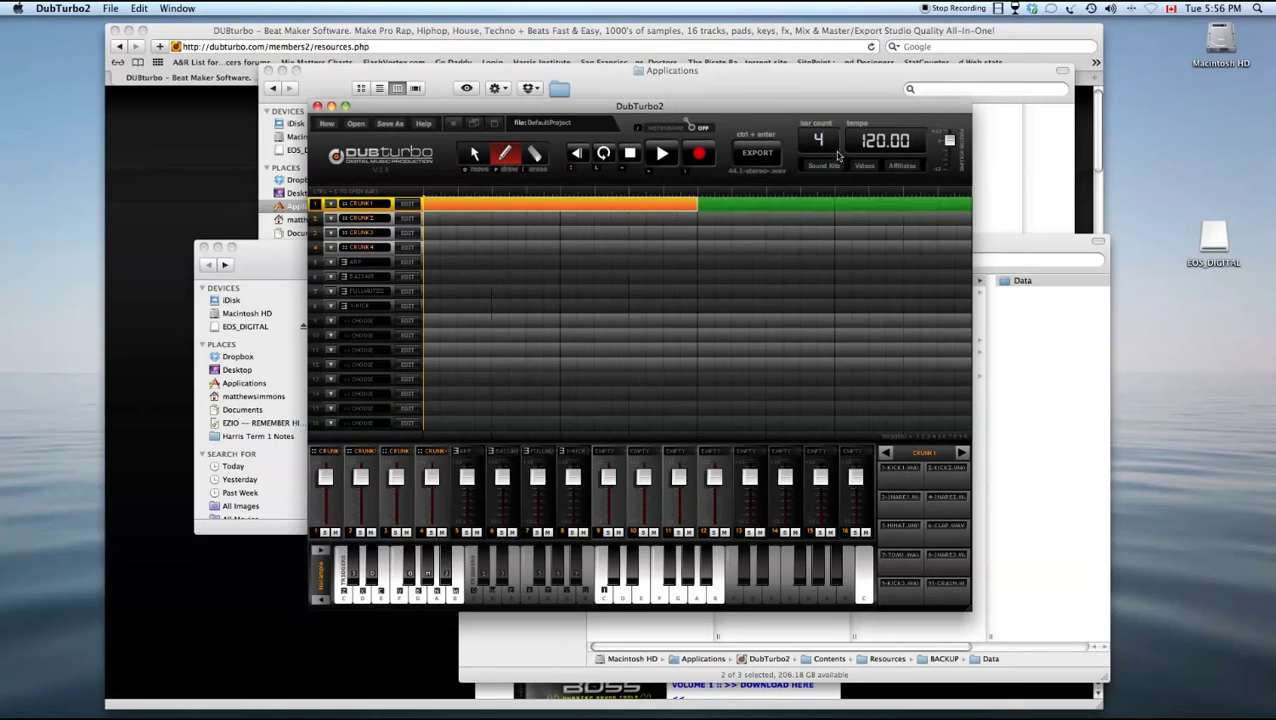
Draw a block on track 2 matching the one above and assign the ZZ-WUBWUB11 drum kit to that track.
click(505, 157)
drag(505, 218, 705, 232)
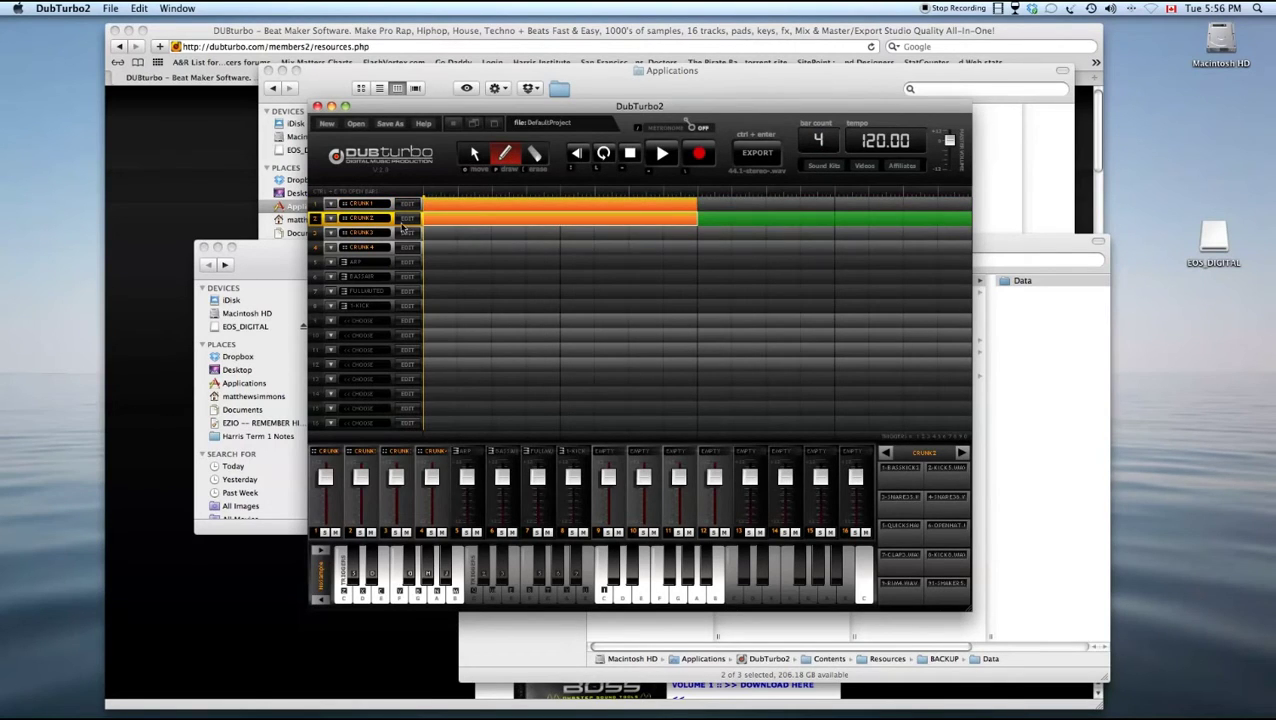
click(405, 224)
click(392, 211)
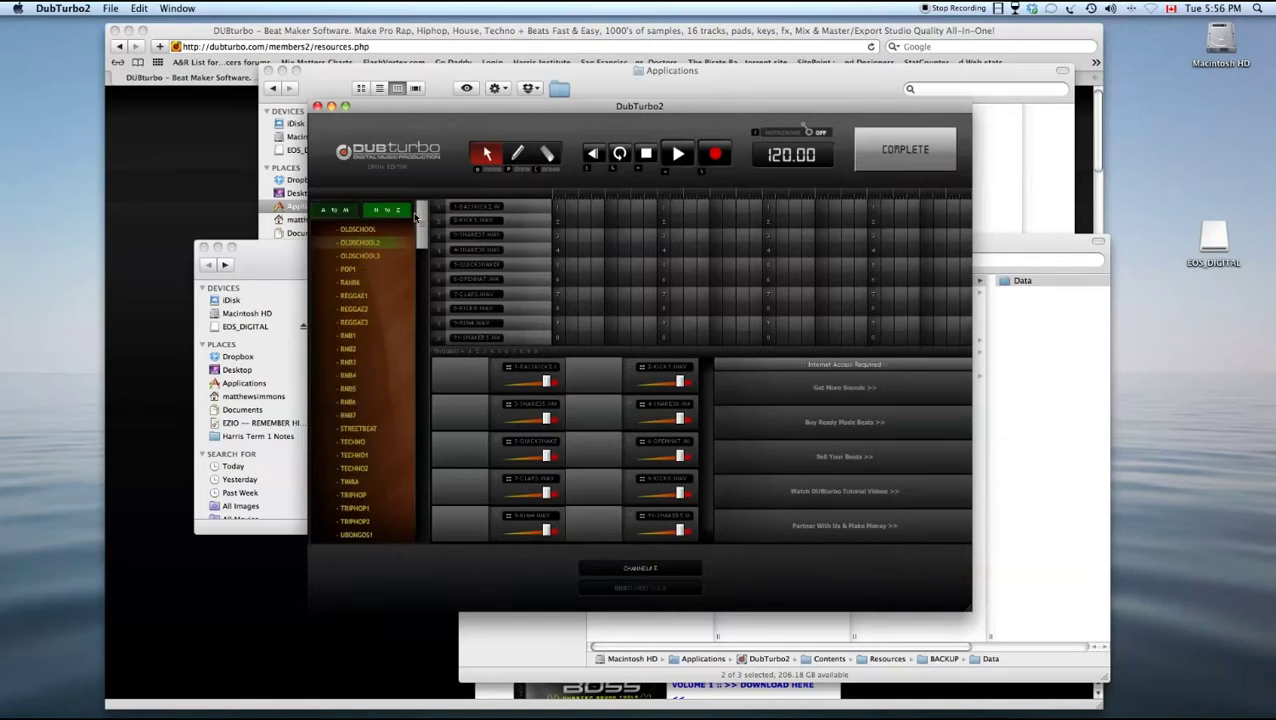
drag(421, 216, 435, 516)
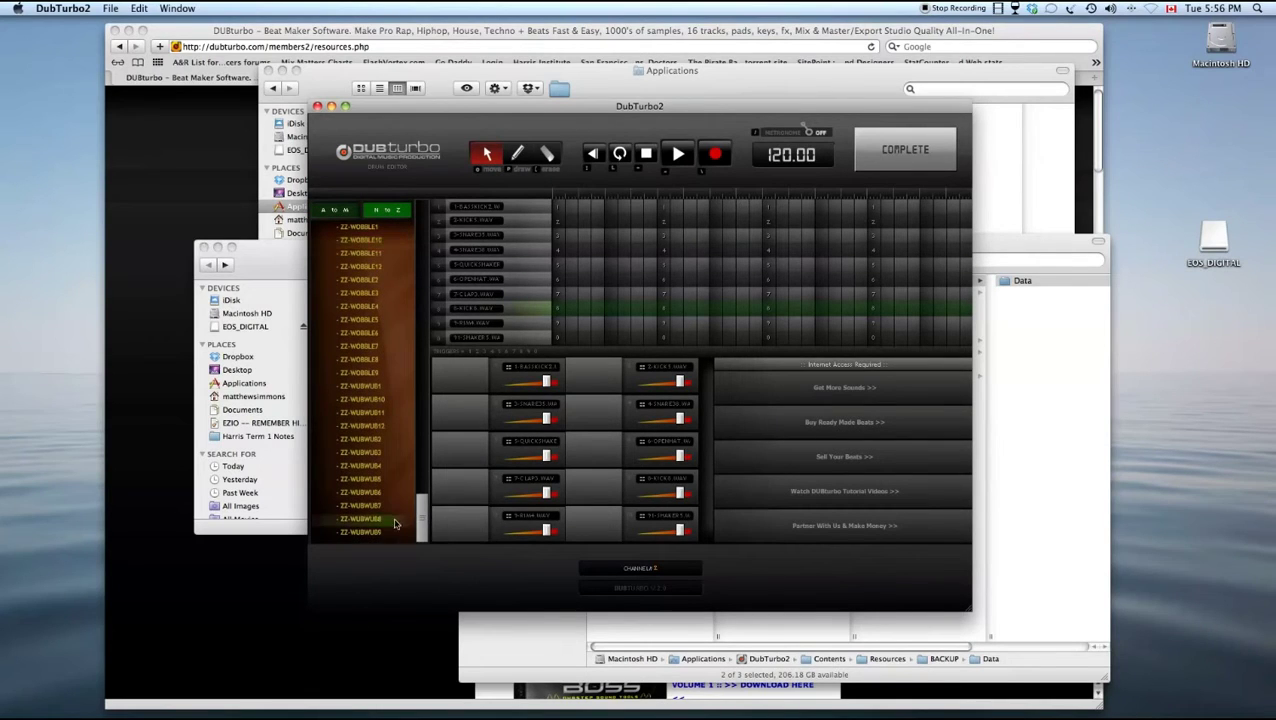
click(372, 414)
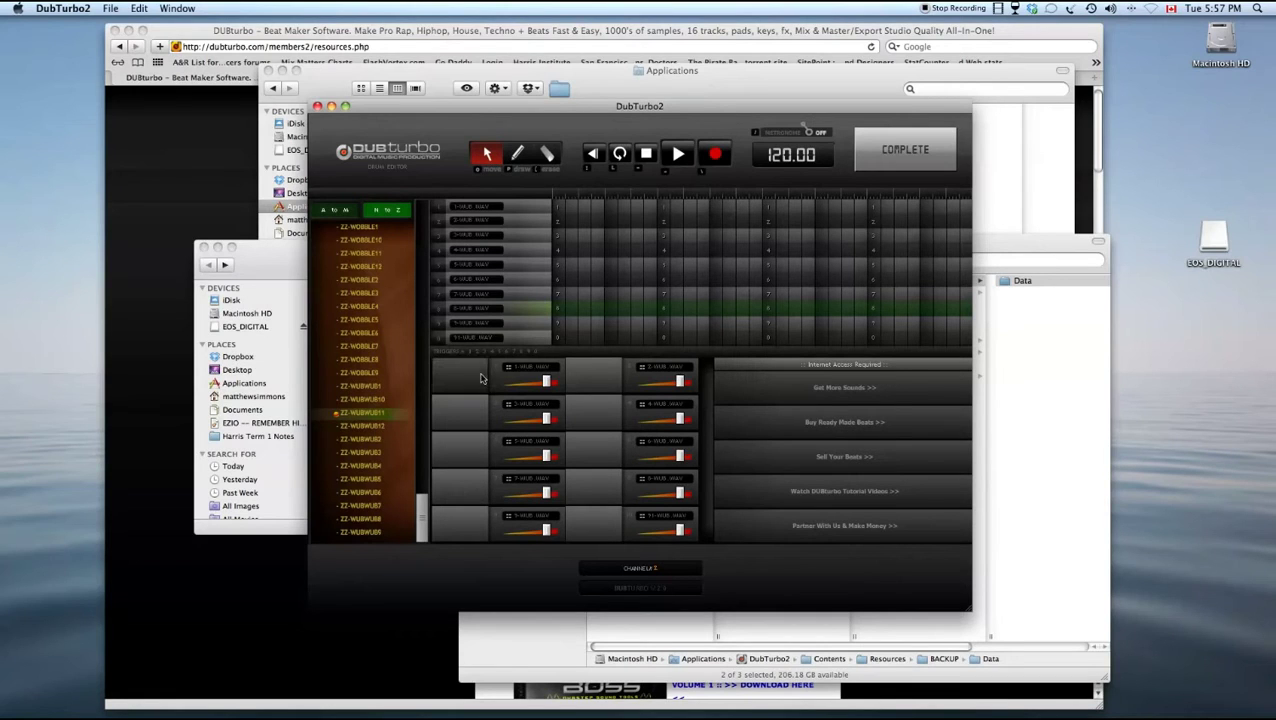
click(905, 149)
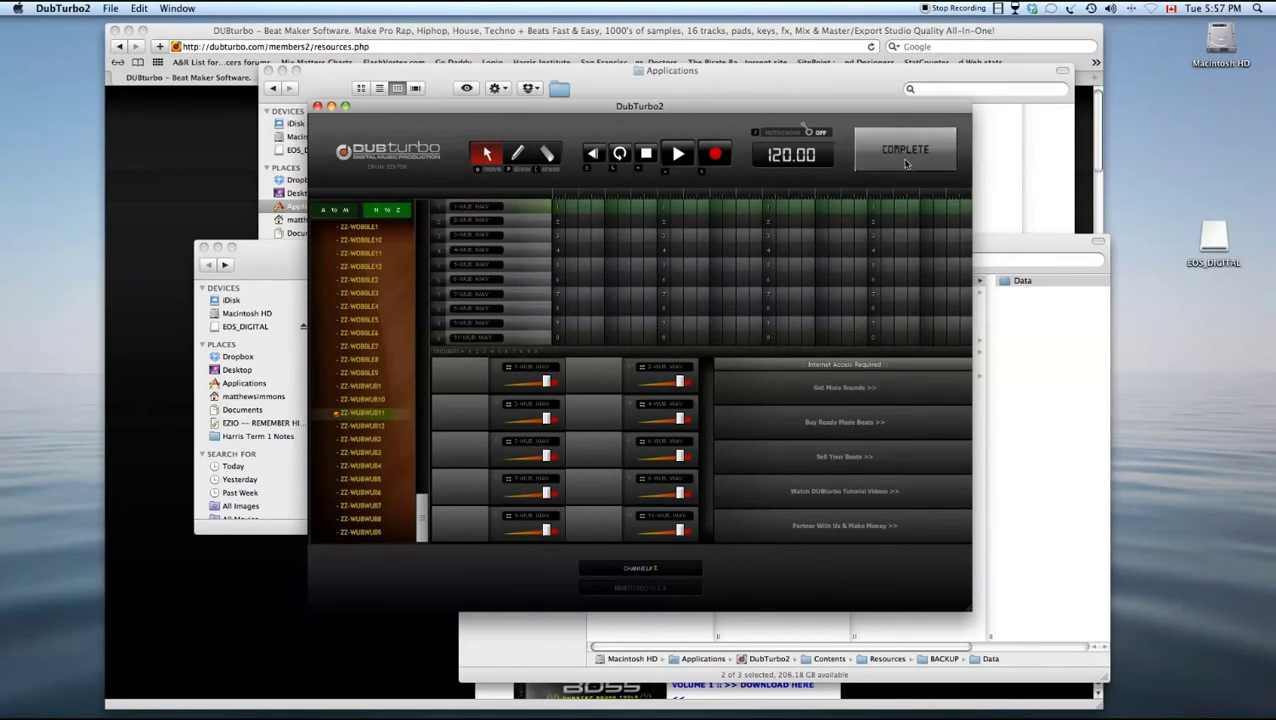
Draw a matching block on the ARP track and assign it the SPAN3 sound from the ZZ-KEYS-WUBS group after auditioning sounds.
click(515, 158)
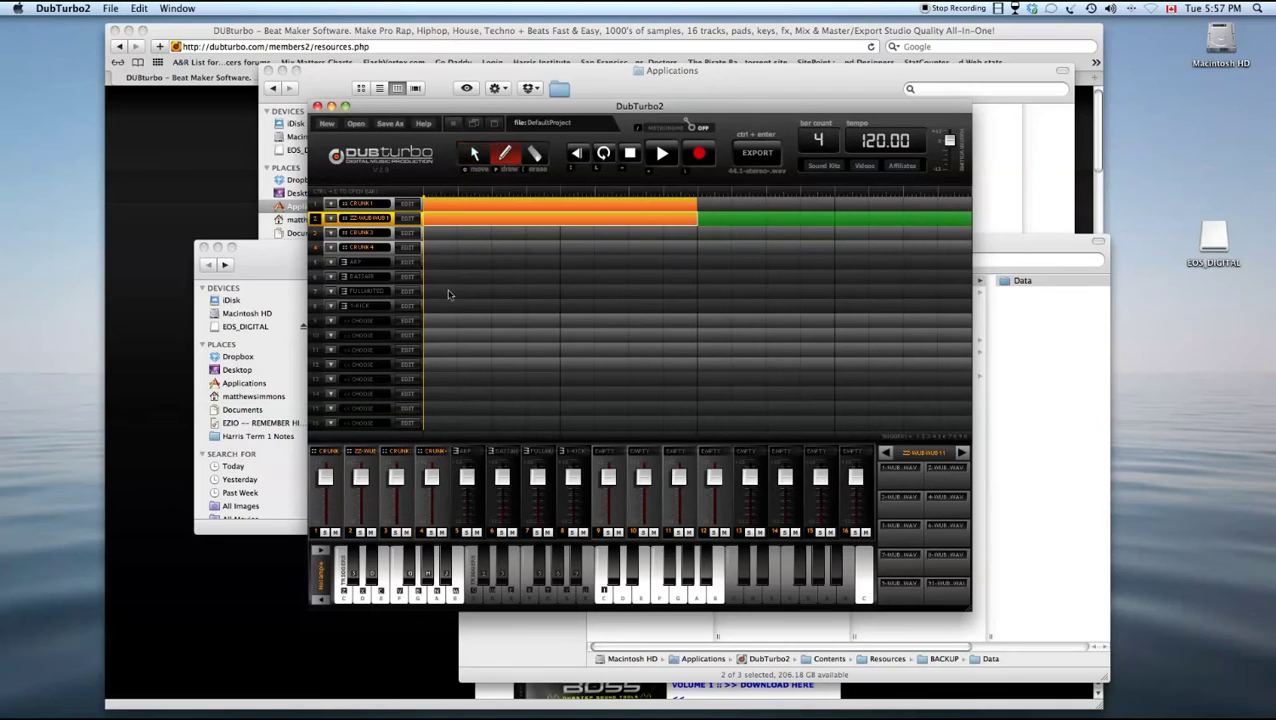
drag(437, 268, 709, 279)
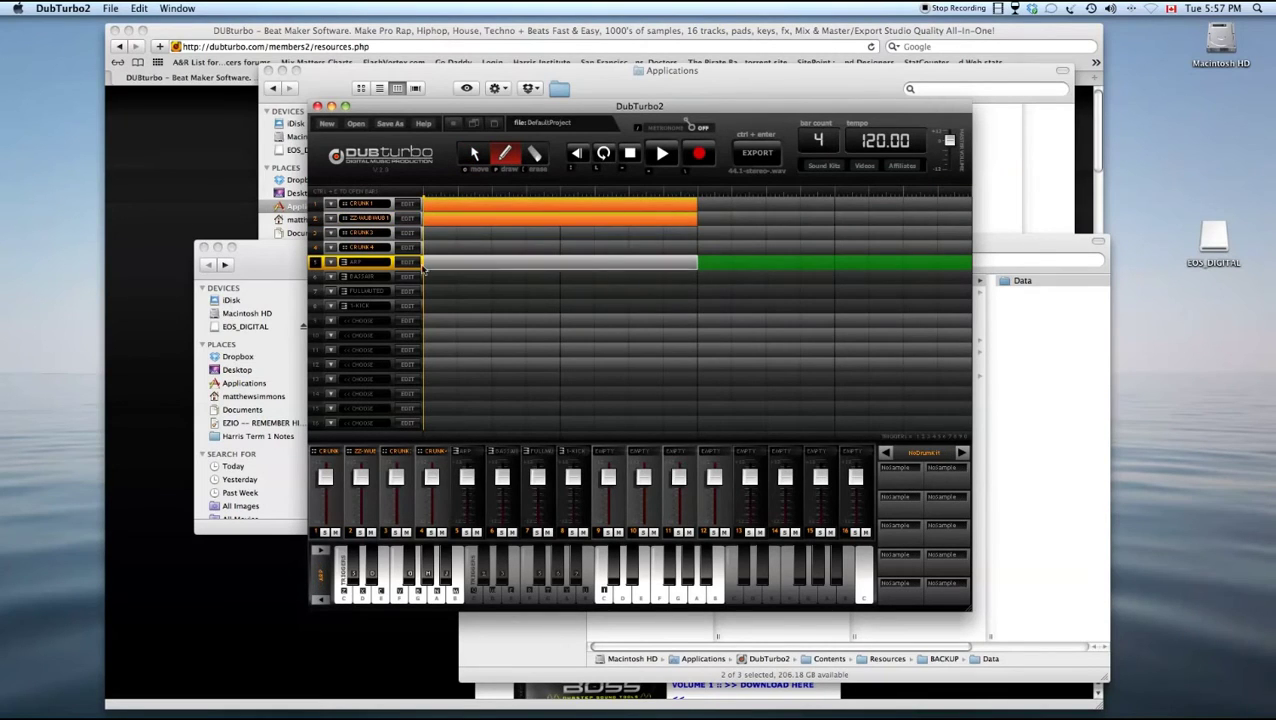
click(408, 263)
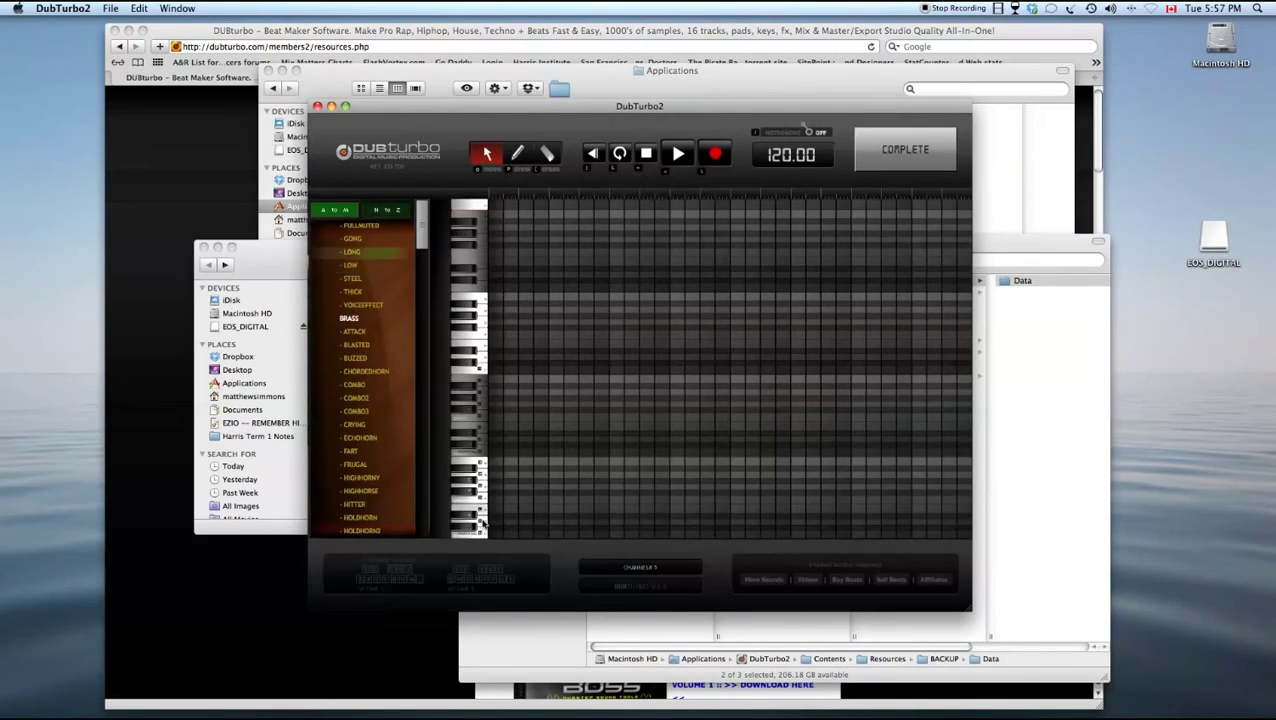
click(390, 210)
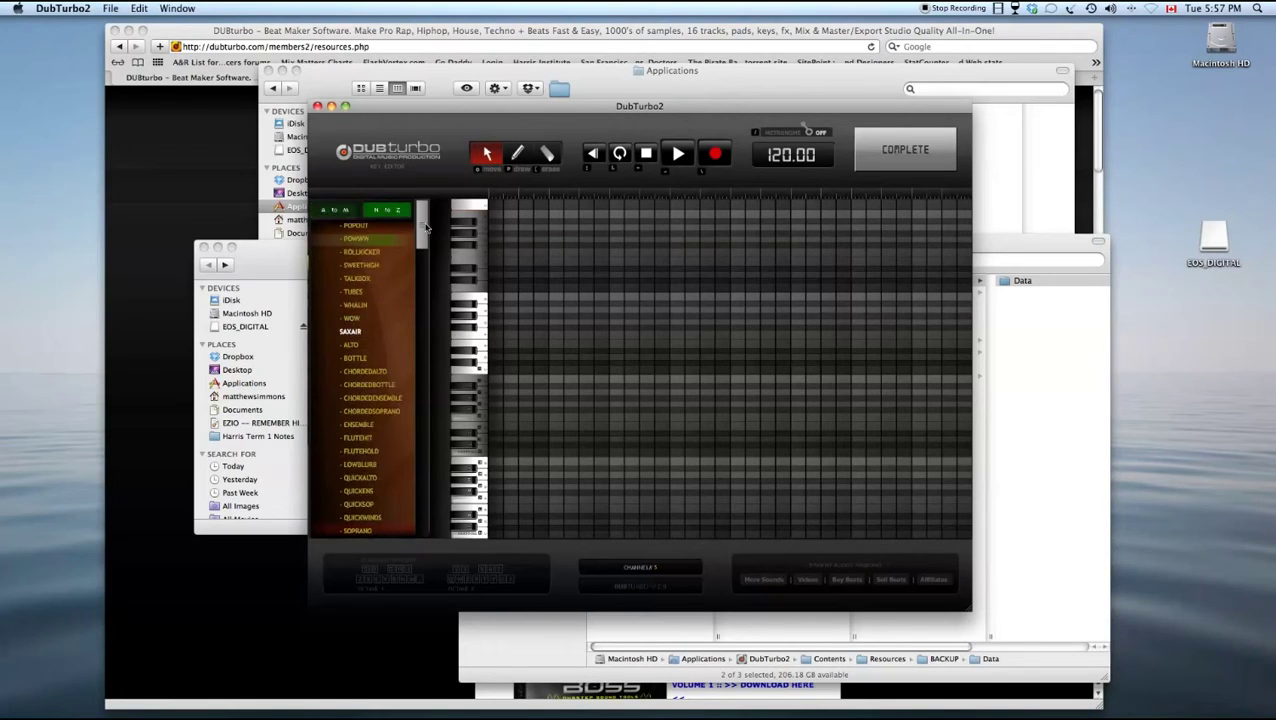
drag(426, 422, 424, 503)
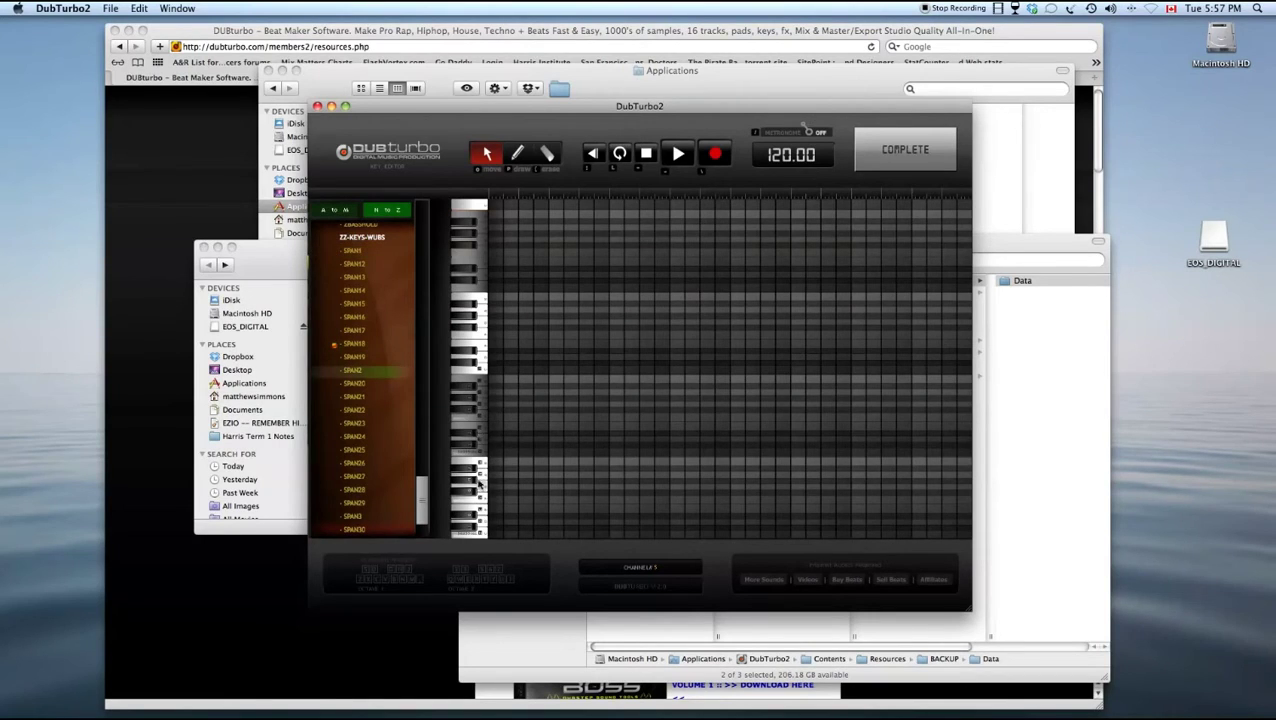
click(481, 484)
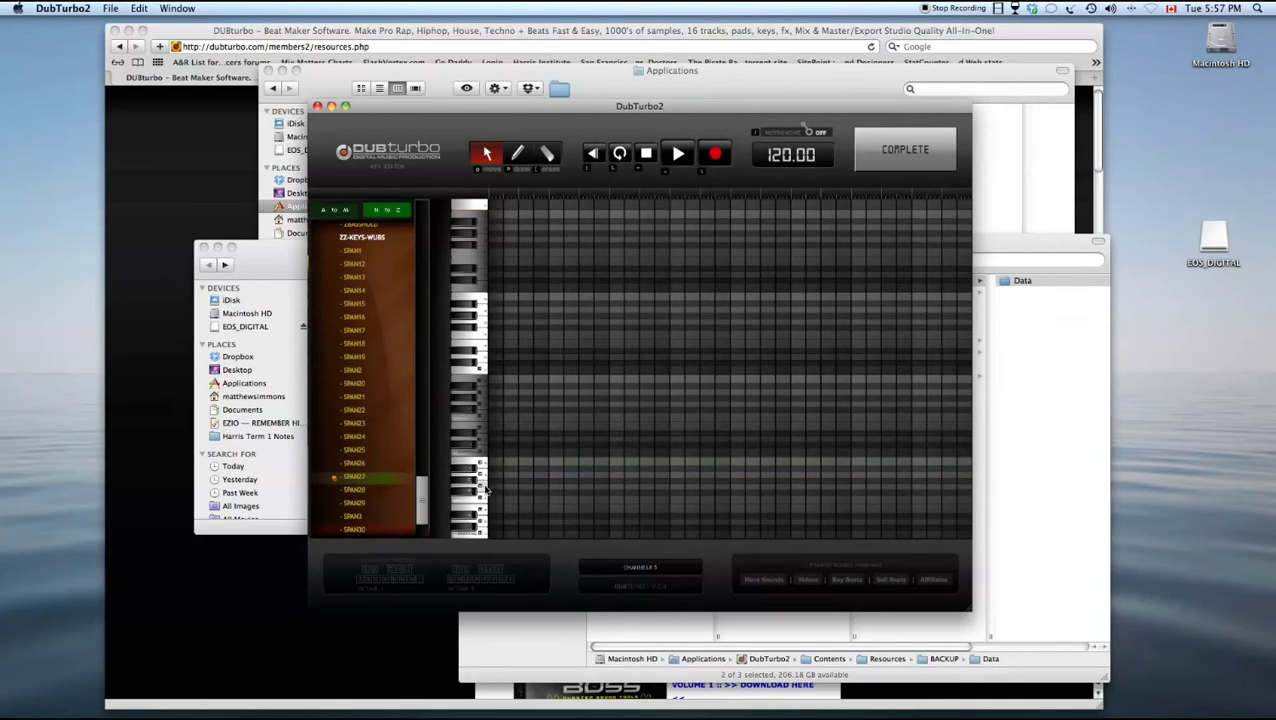
click(480, 495)
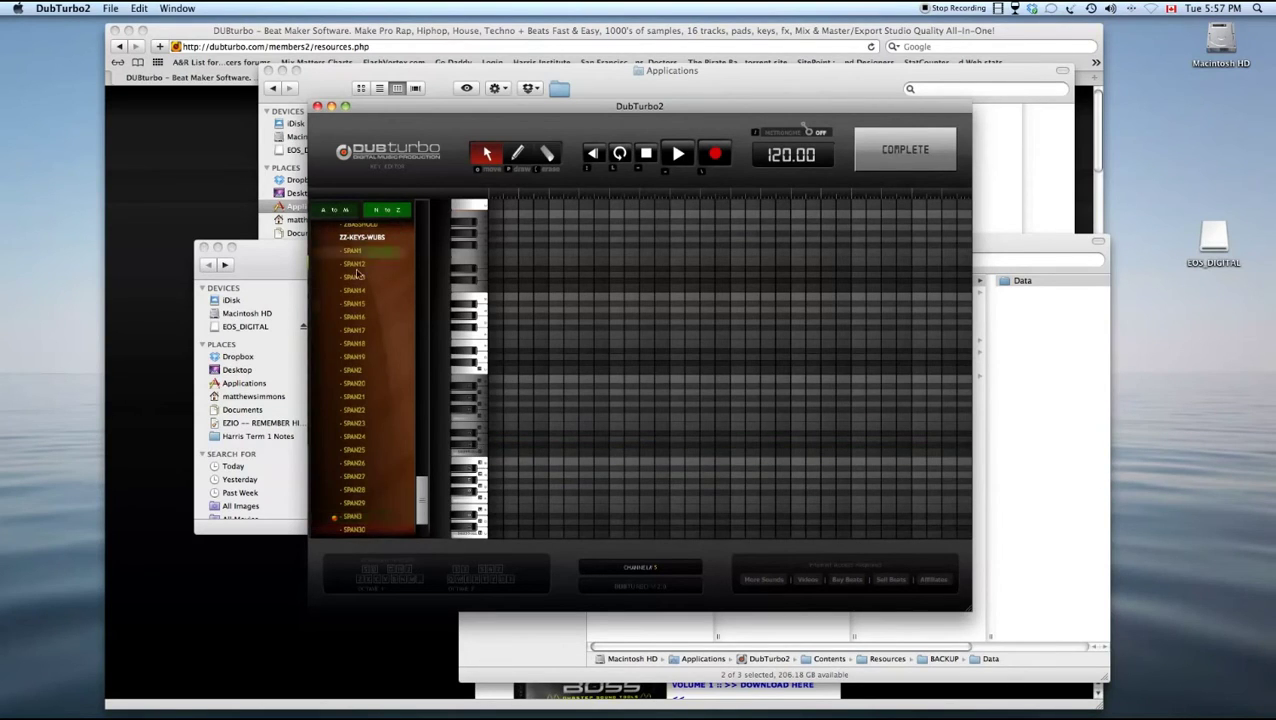
click(905, 149)
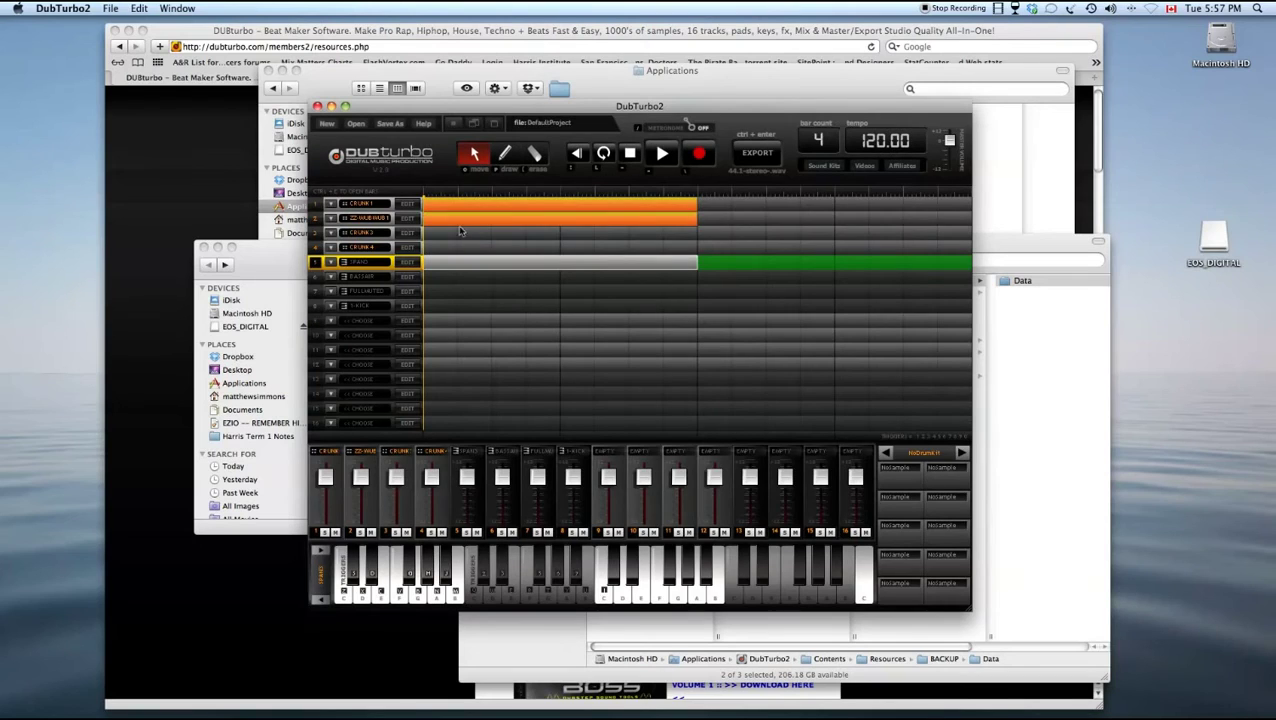
Examine the wub samples of track 2 in the drum editor and return to the main sequencer.
click(460, 225)
click(417, 217)
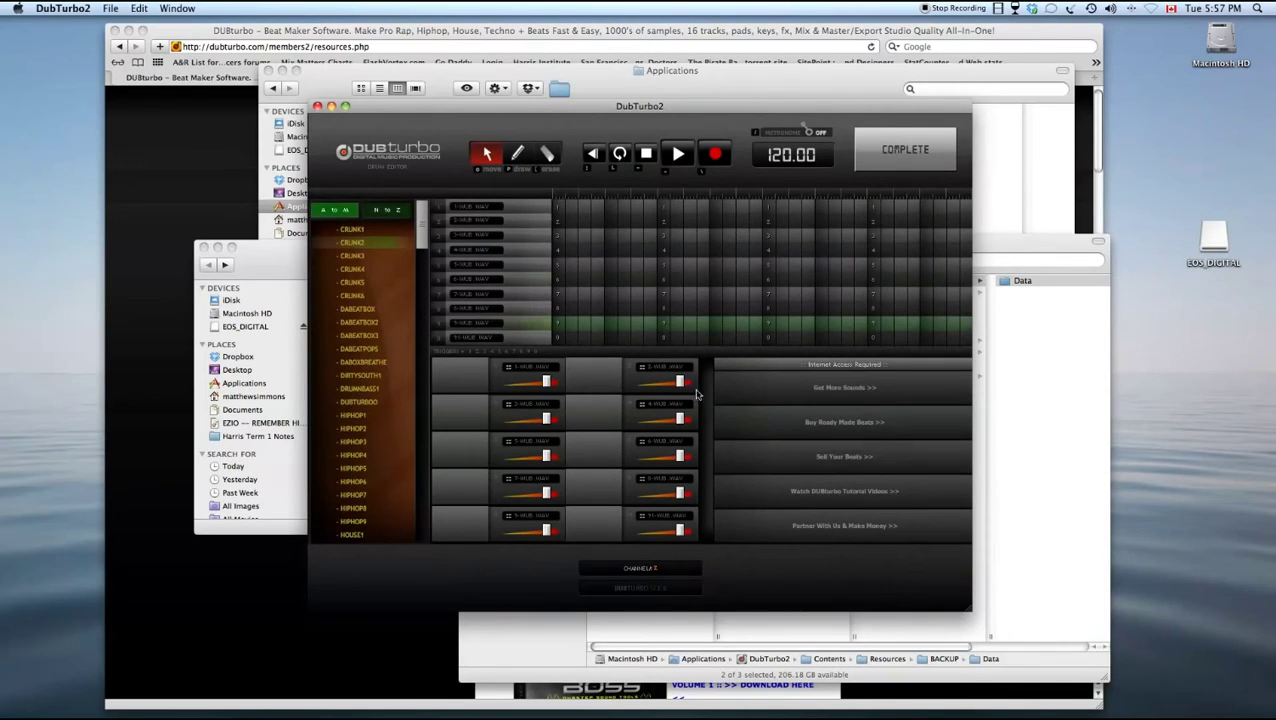
click(469, 336)
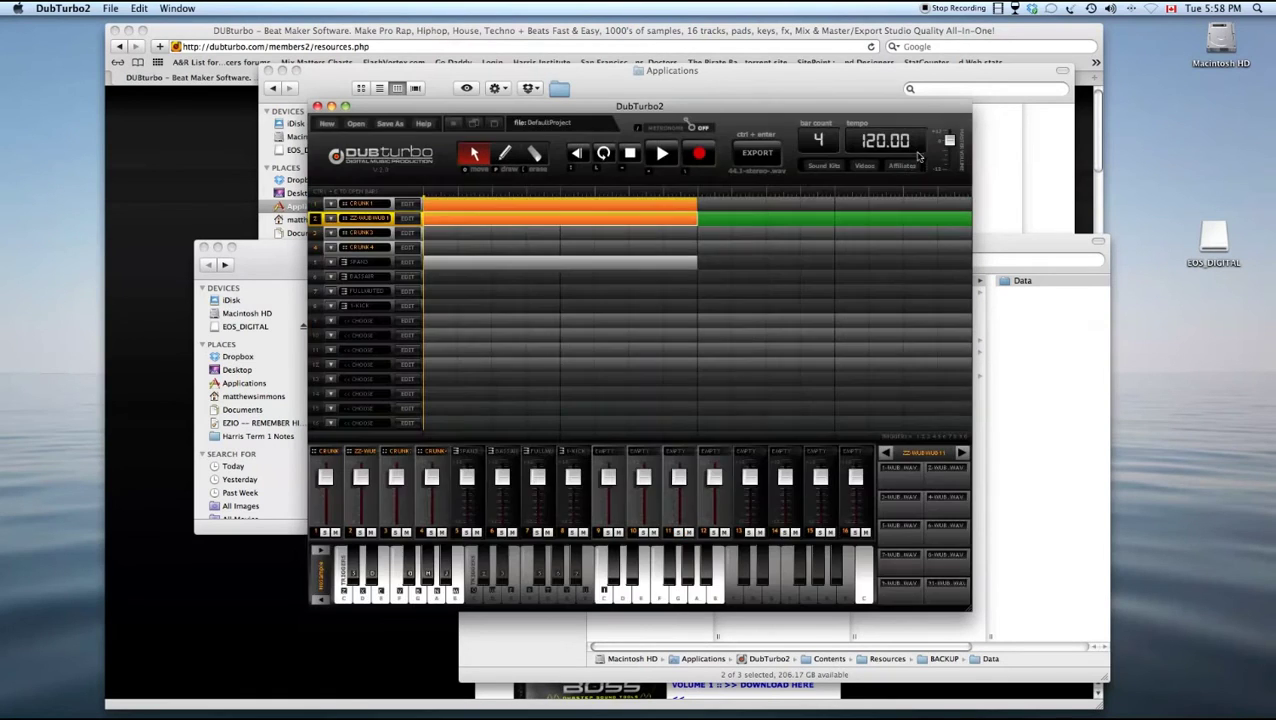
click(912, 154)
Reposition the DubTurbo2 window so that it overlaps the Finder window while leaving part of it reachable.
drag(747, 107, 665, 116)
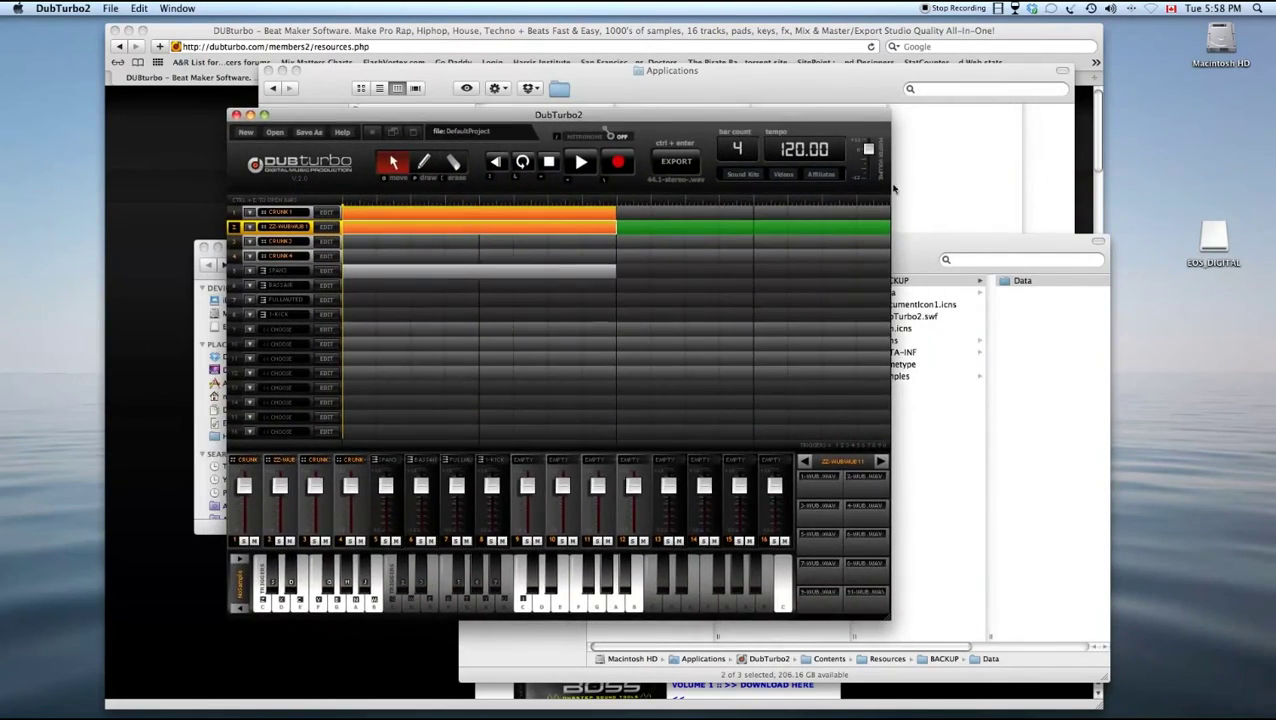
click(953, 241)
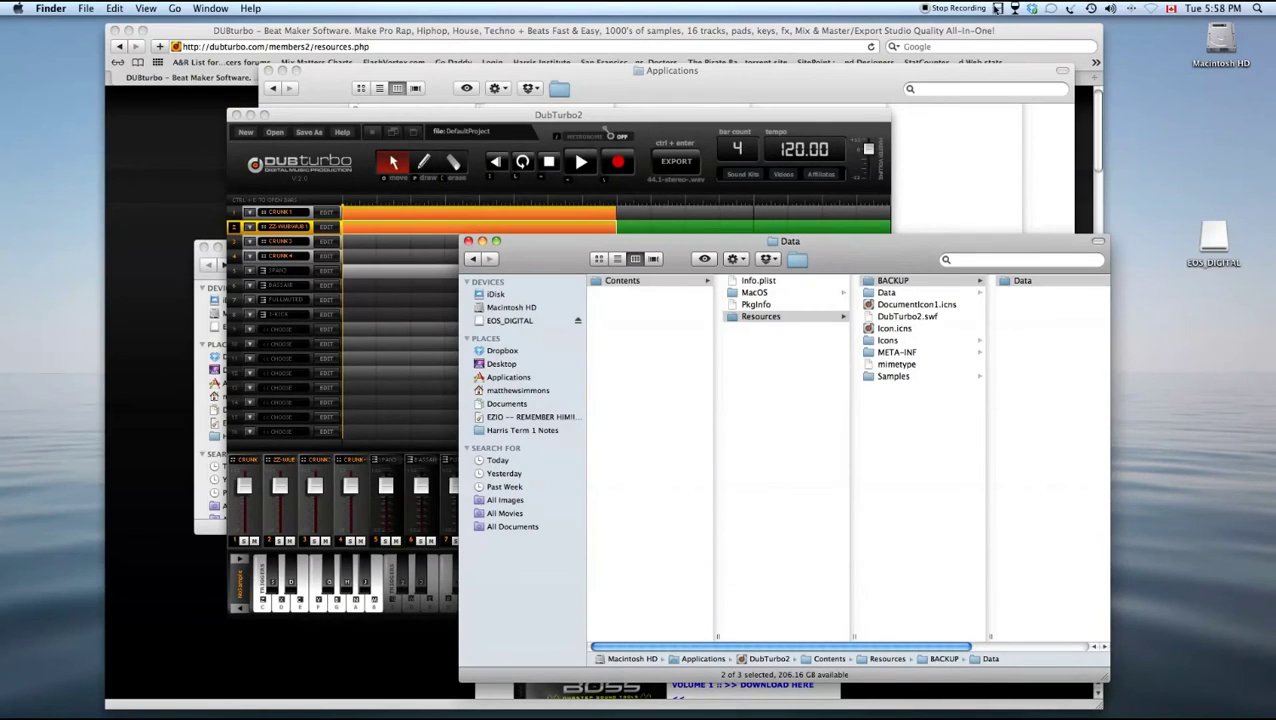
drag(718, 114, 769, 127)
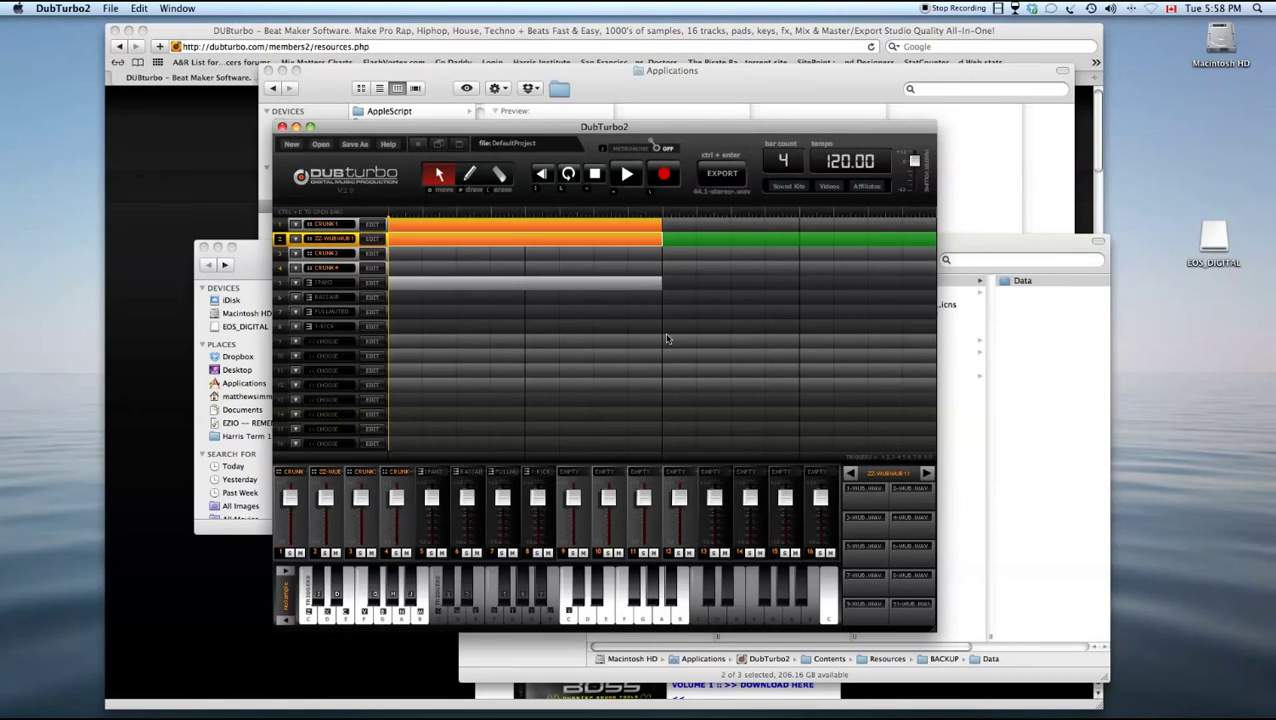
Examine the Drums folder, its Crunk3 kit and the Keys folder inside Samples in Finder.
click(1066, 349)
click(895, 375)
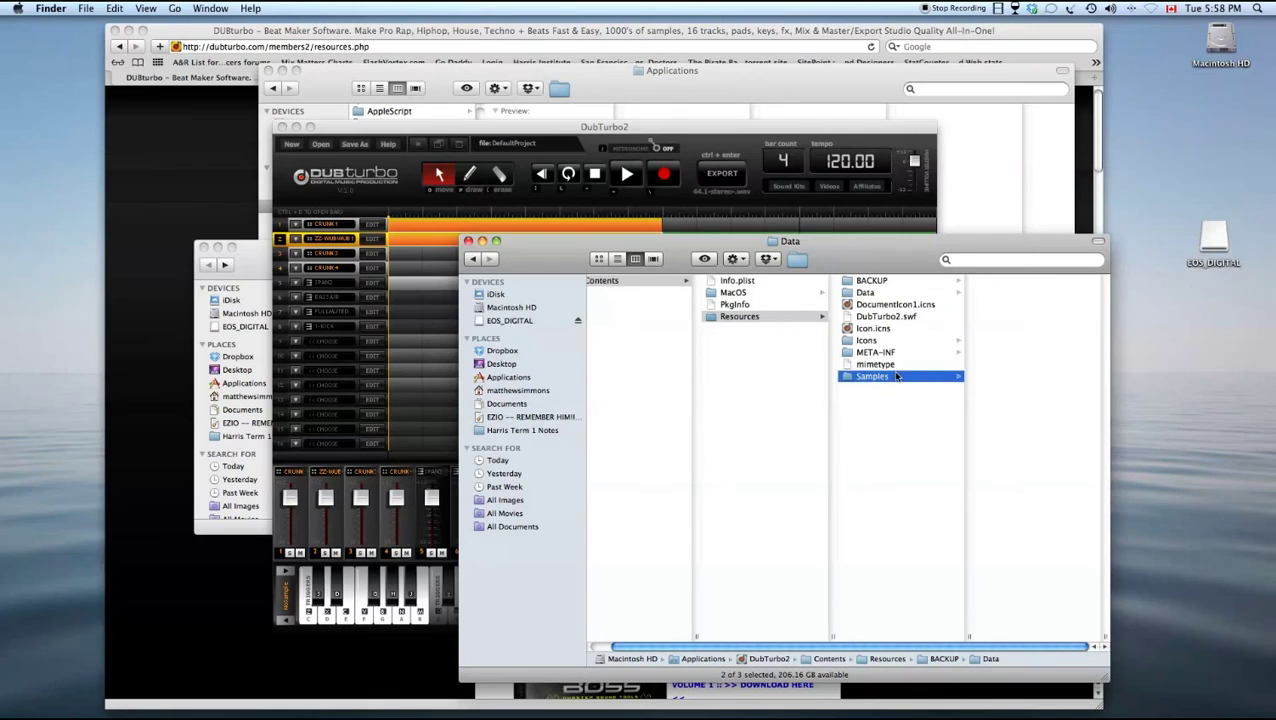
click(999, 293)
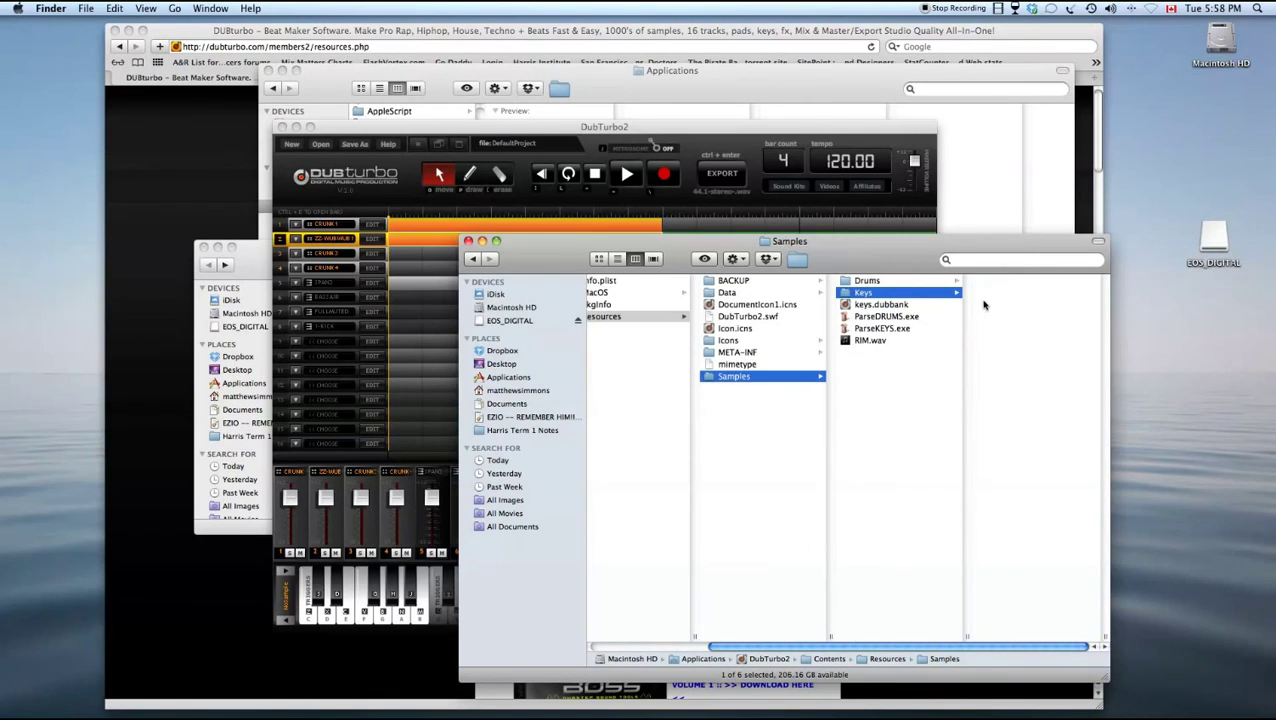
click(864, 282)
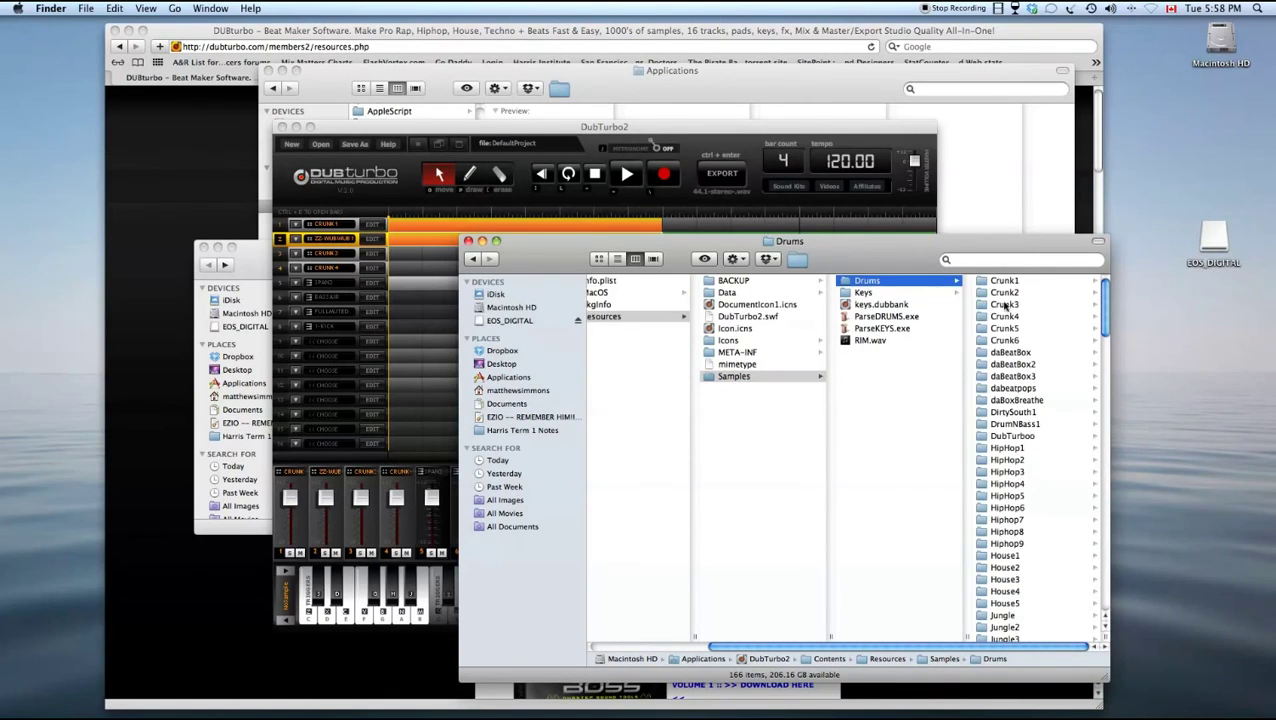
click(1005, 304)
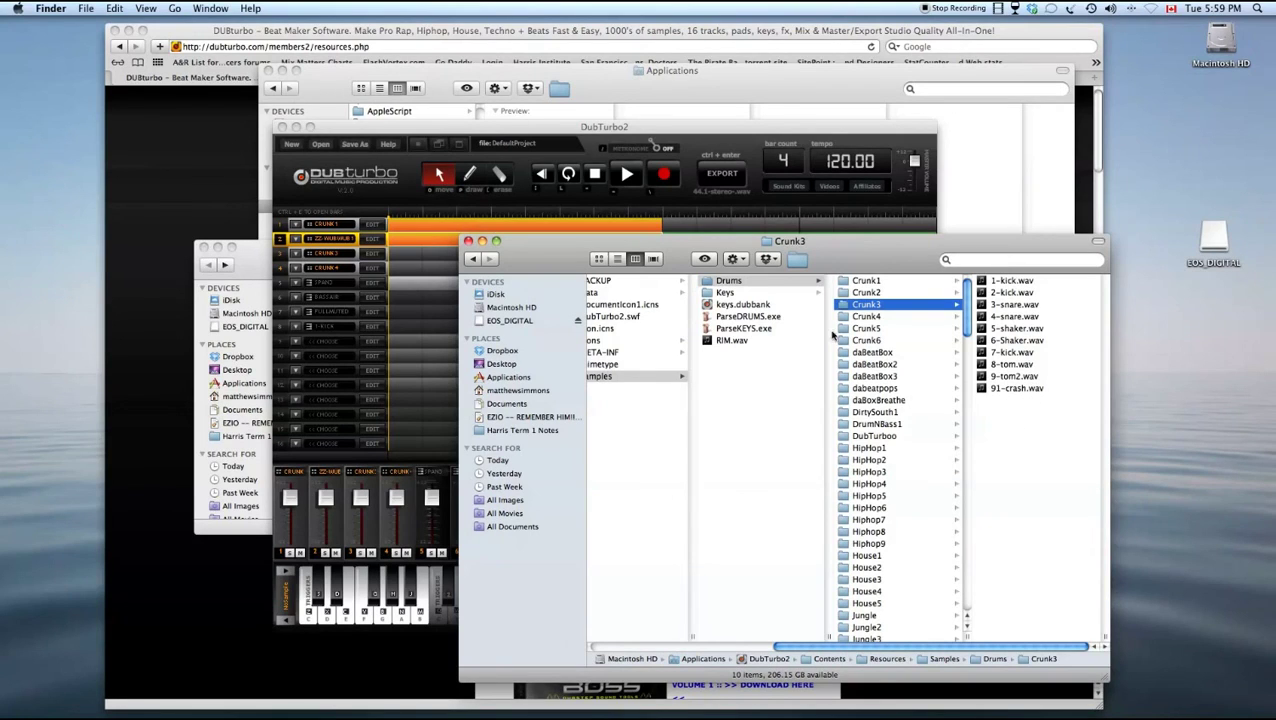
click(748, 293)
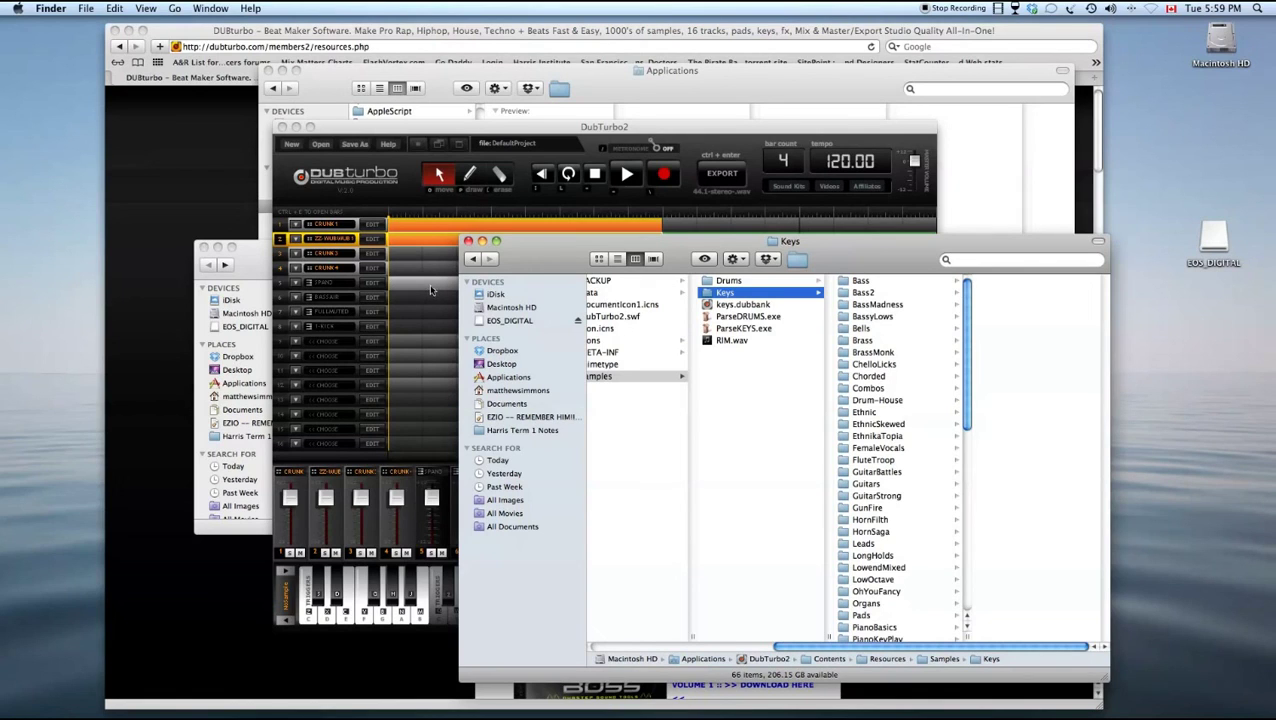
Switch back to DubTurbo2 and select the FULLMUTED track.
click(422, 340)
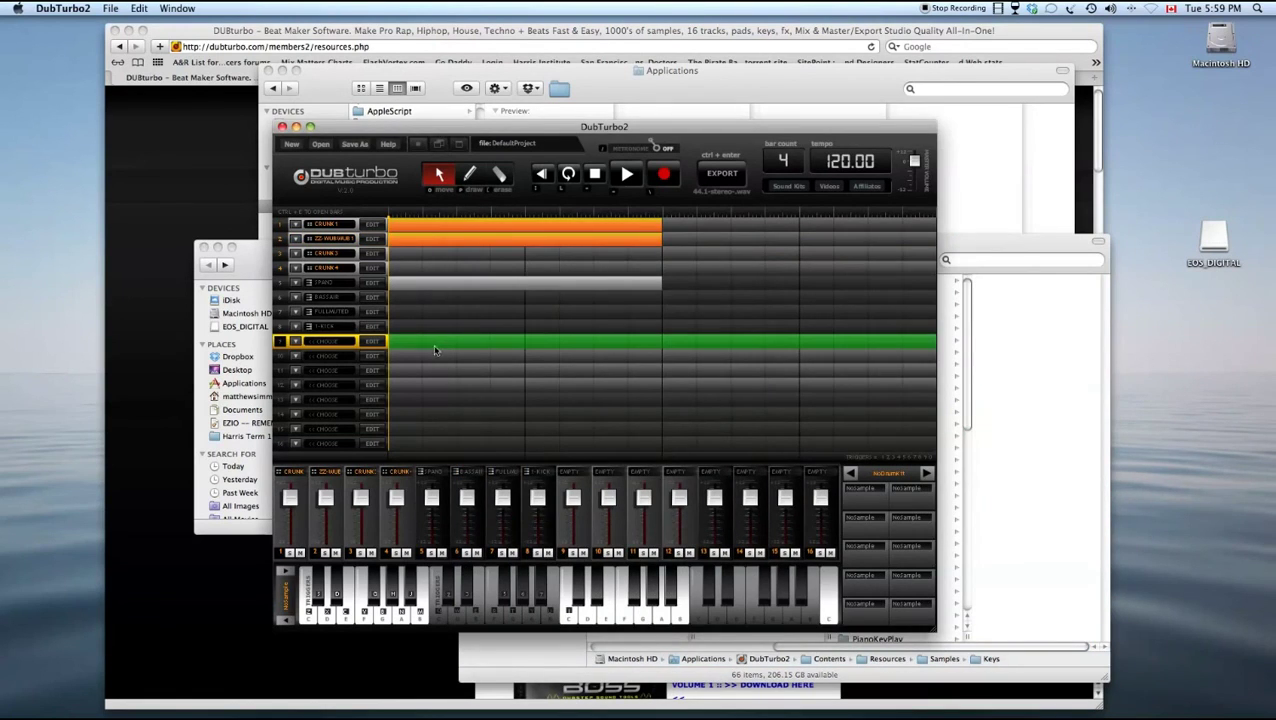
click(436, 318)
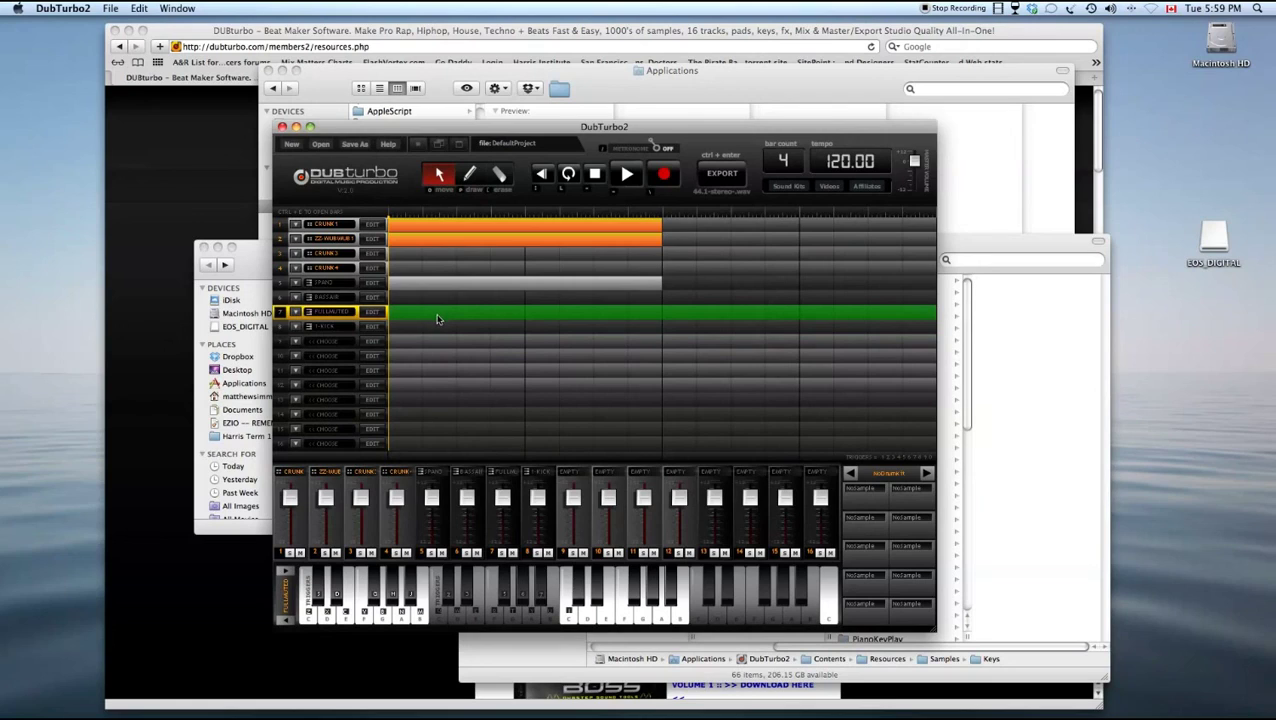